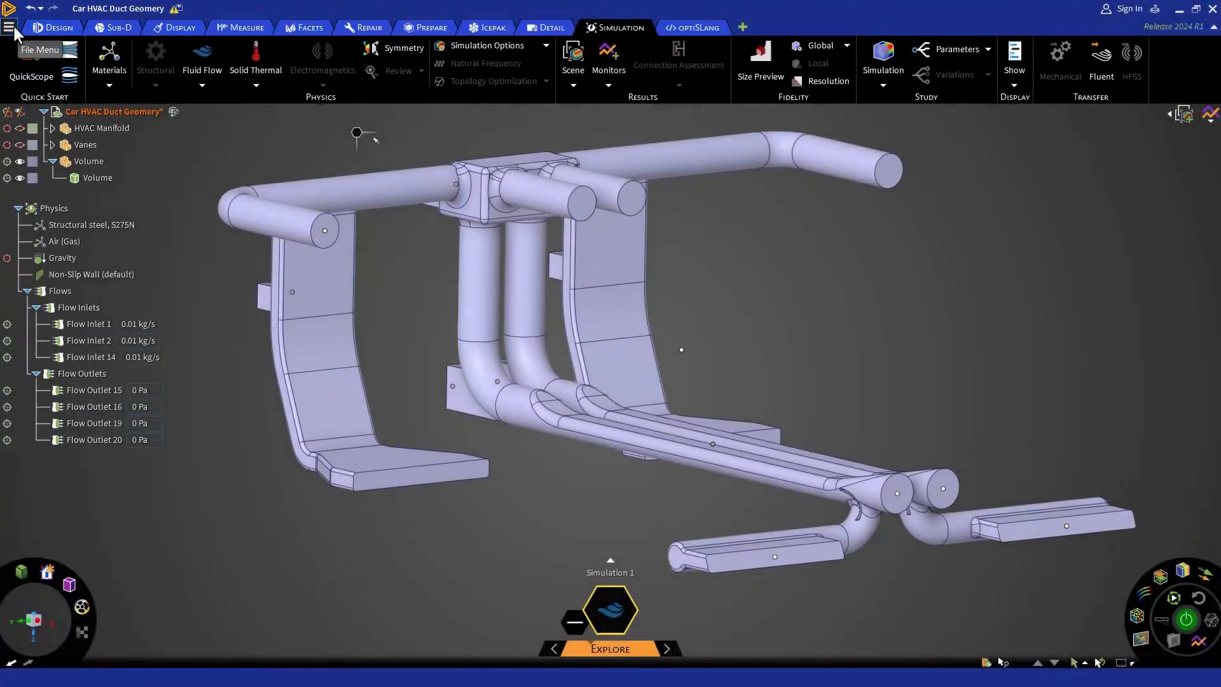
Enable the beta option "Local Fidelity for fluid simulations in Explore" in the advanced settings and close the settings.
left_click(14, 29)
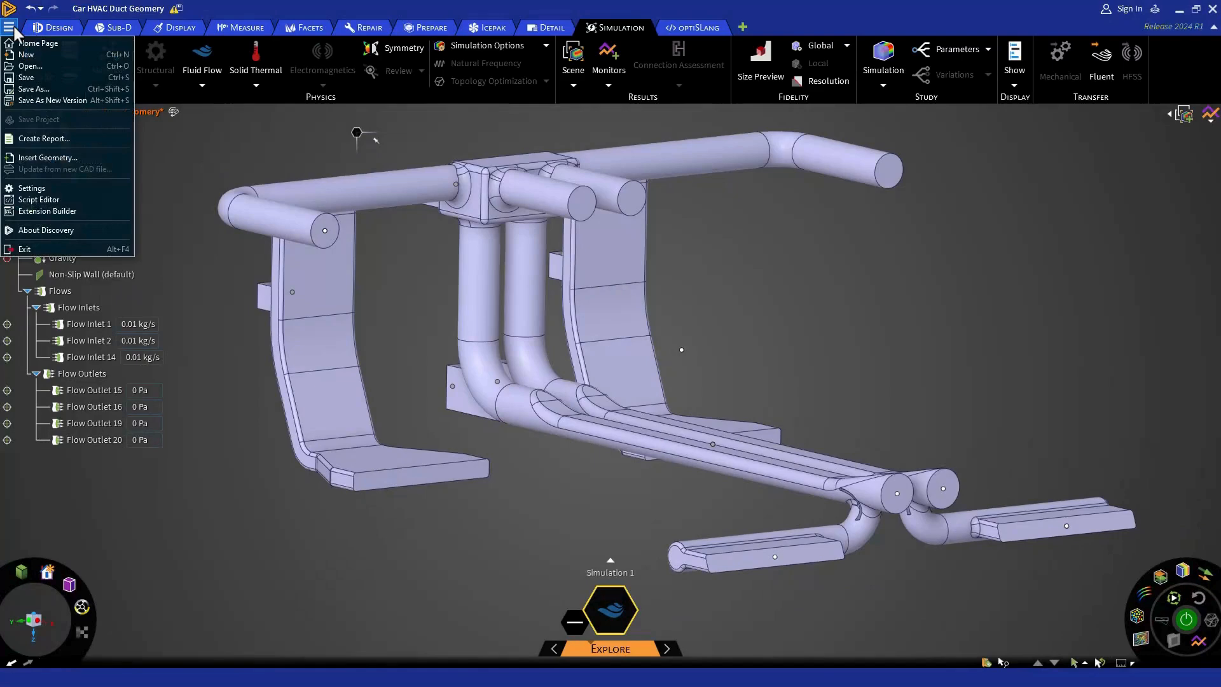
left_click(83, 191)
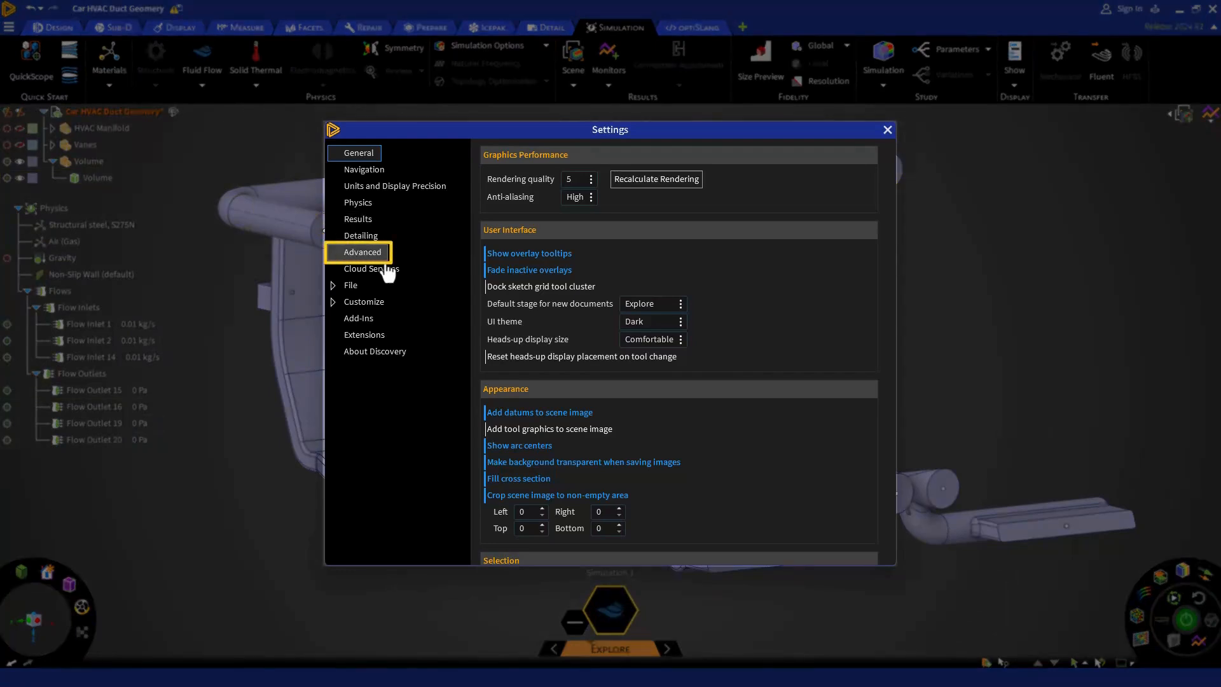
left_click(380, 257)
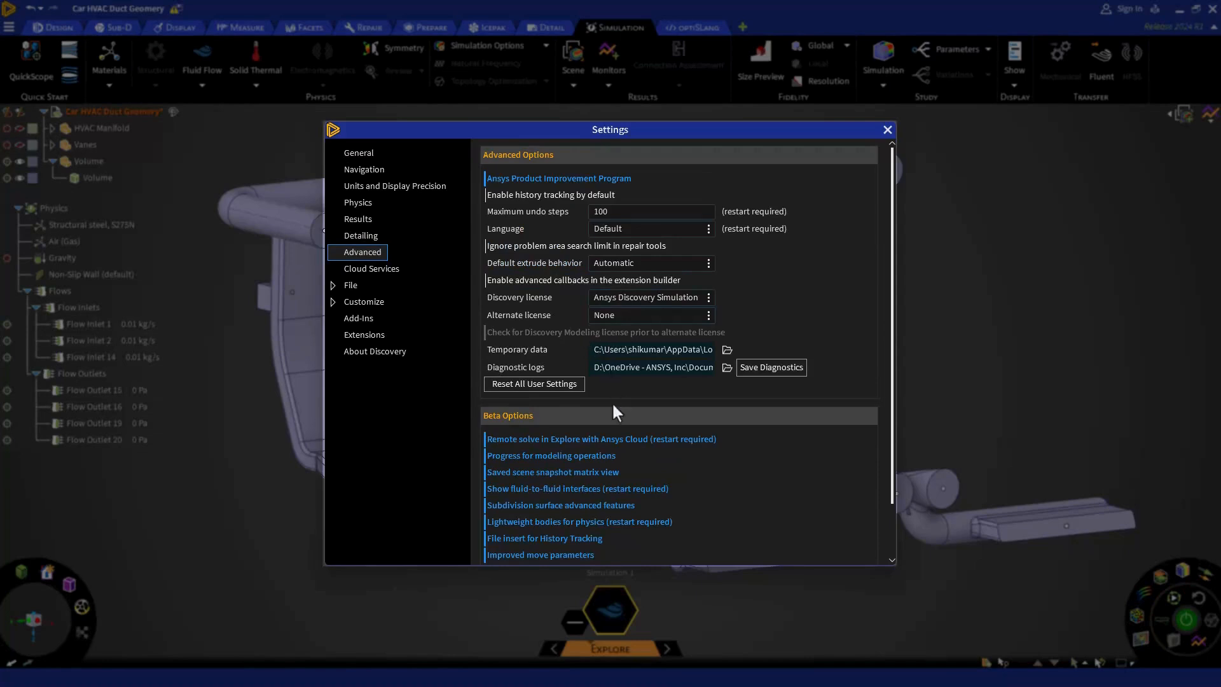
scroll(593, 414, "down", 1)
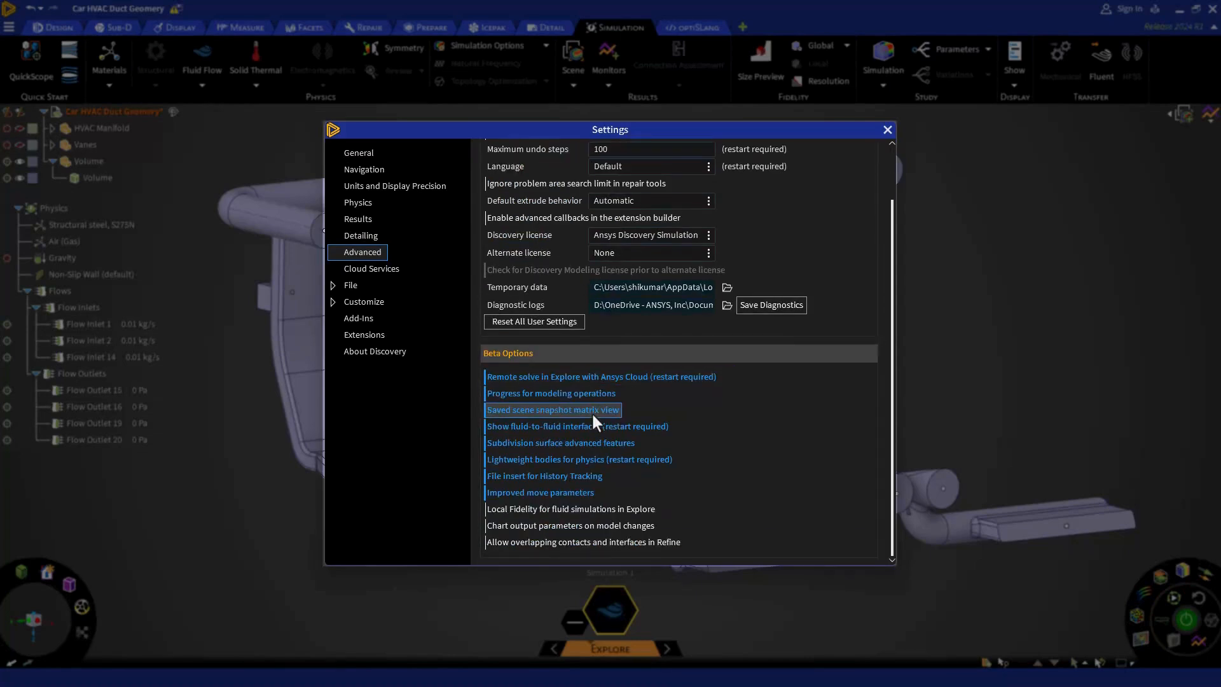
left_click(656, 513)
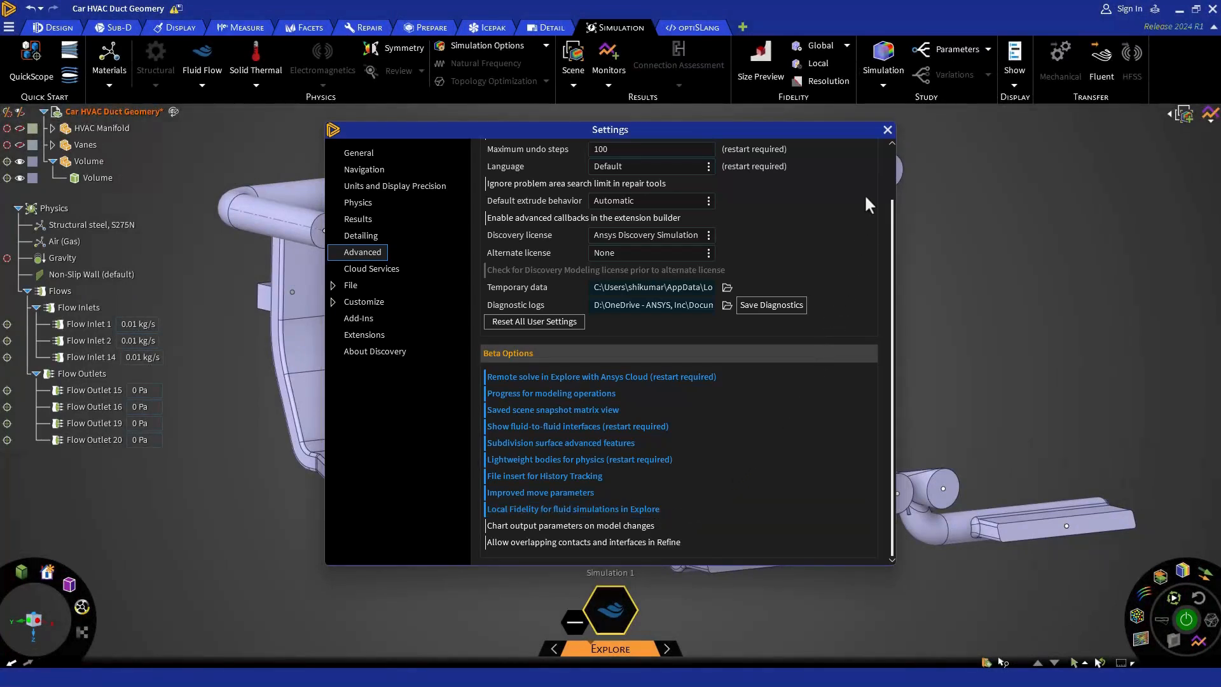
left_click(887, 130)
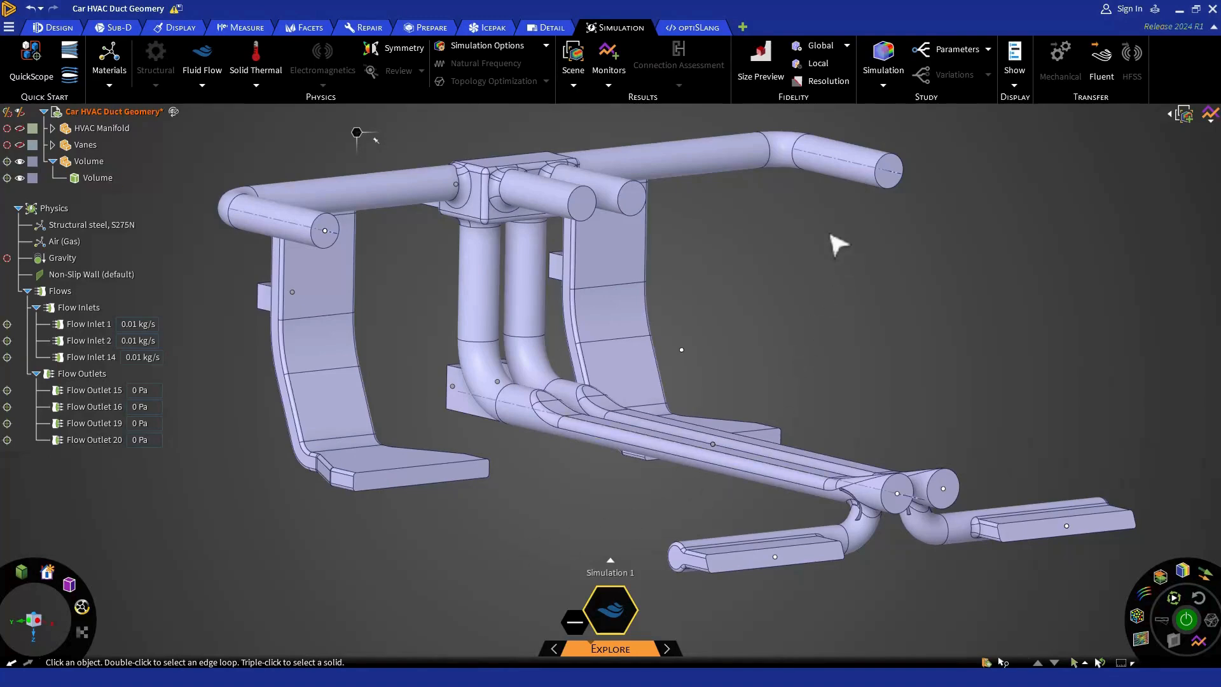
Start a Local Fidelity adjustment and select the four faces of the first curved vane cutout near the rear duct outlet.
scroll(878, 483, "up", 5)
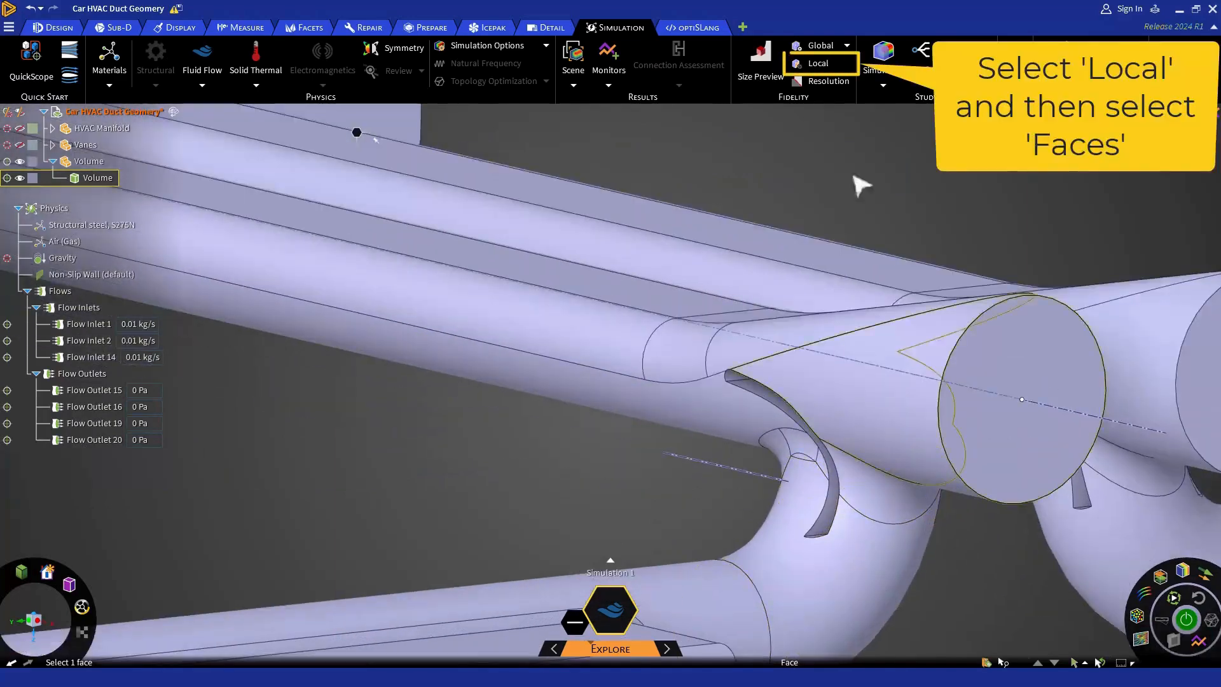
left_click(827, 65)
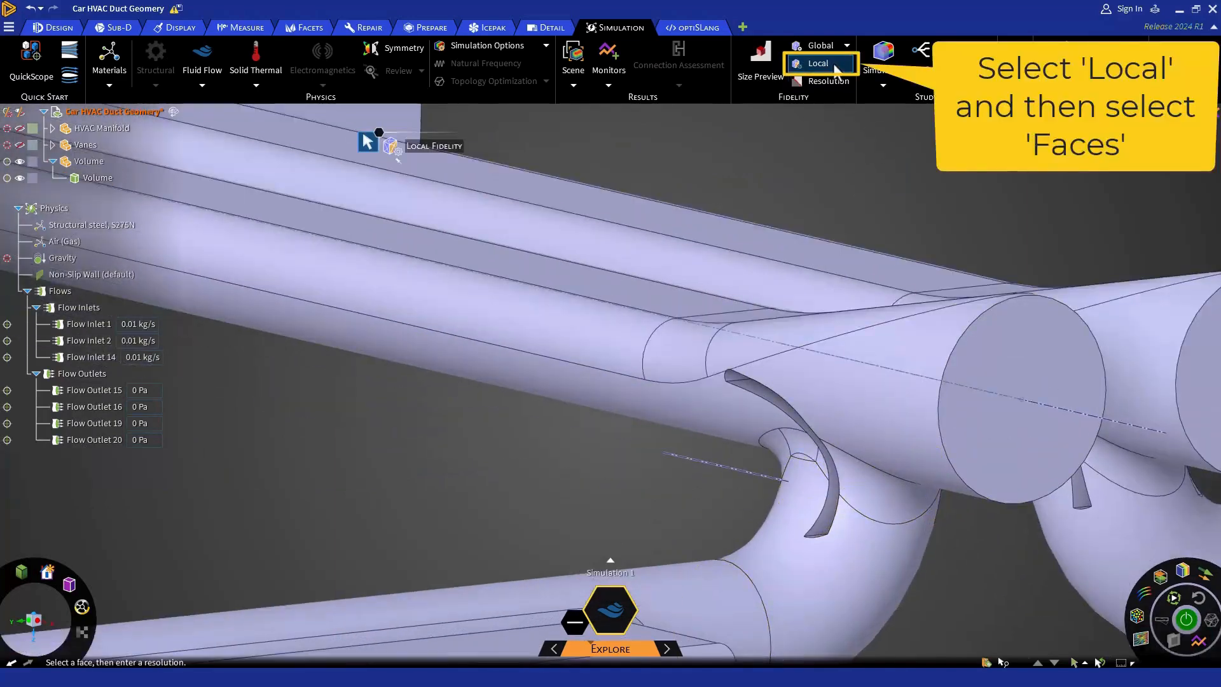
scroll(827, 461, "up", 3)
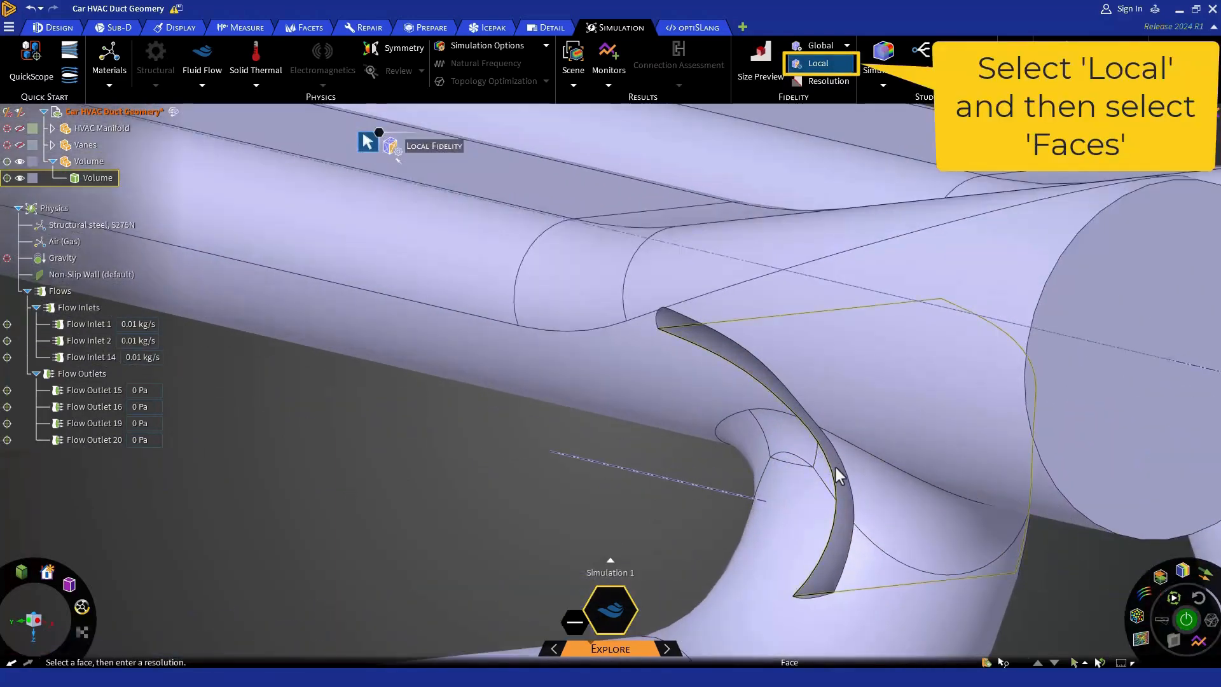
left_click(838, 475)
middle_click_drag(853, 482, 945, 477)
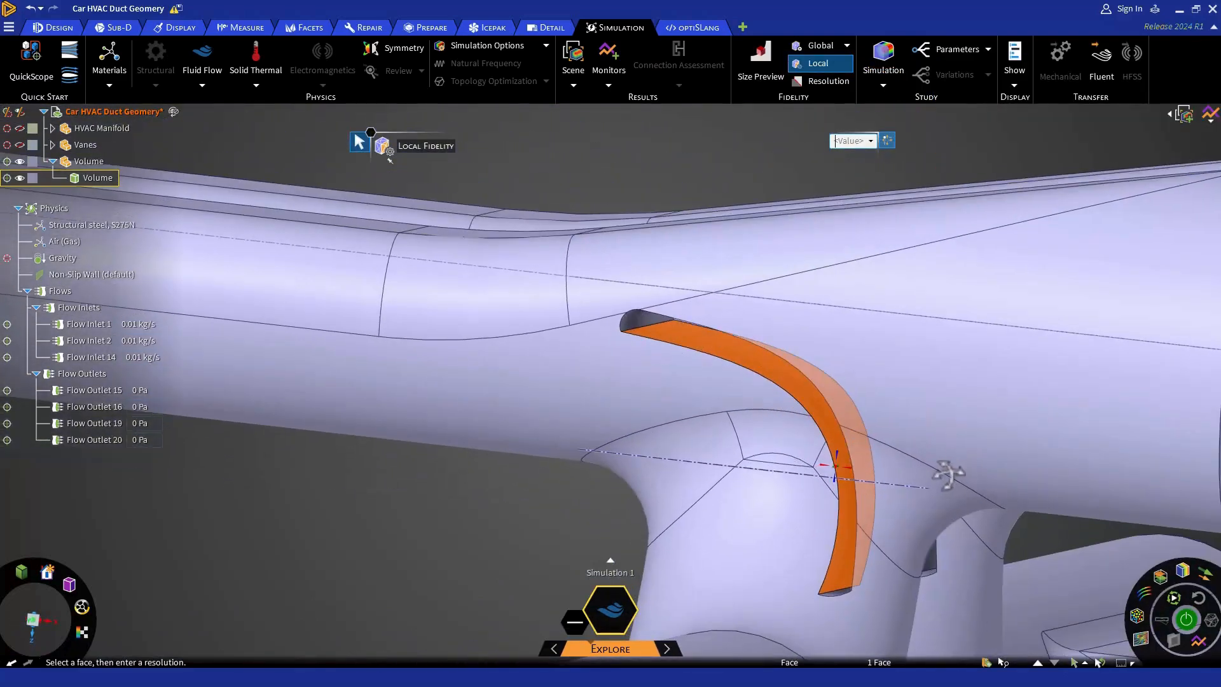
left_click(644, 326, "ctrl")
middle_click_drag(709, 379, 758, 423)
left_click(749, 344, "ctrl")
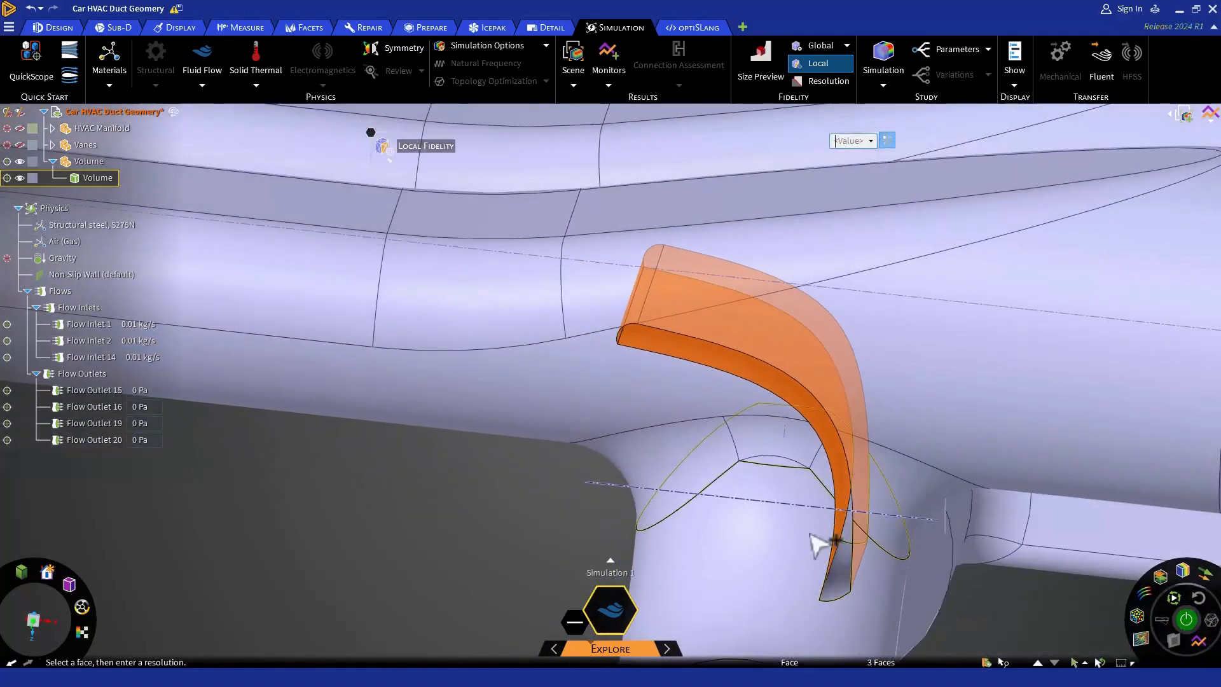
left_click(830, 577, "ctrl")
scroll(830, 577, "down", 5)
middle_click_drag(829, 577, 884, 385)
Add the four faces of the second curved vane cutout to the selection and apply a local fidelity of 1 mm.
scroll(882, 384, "up", 5)
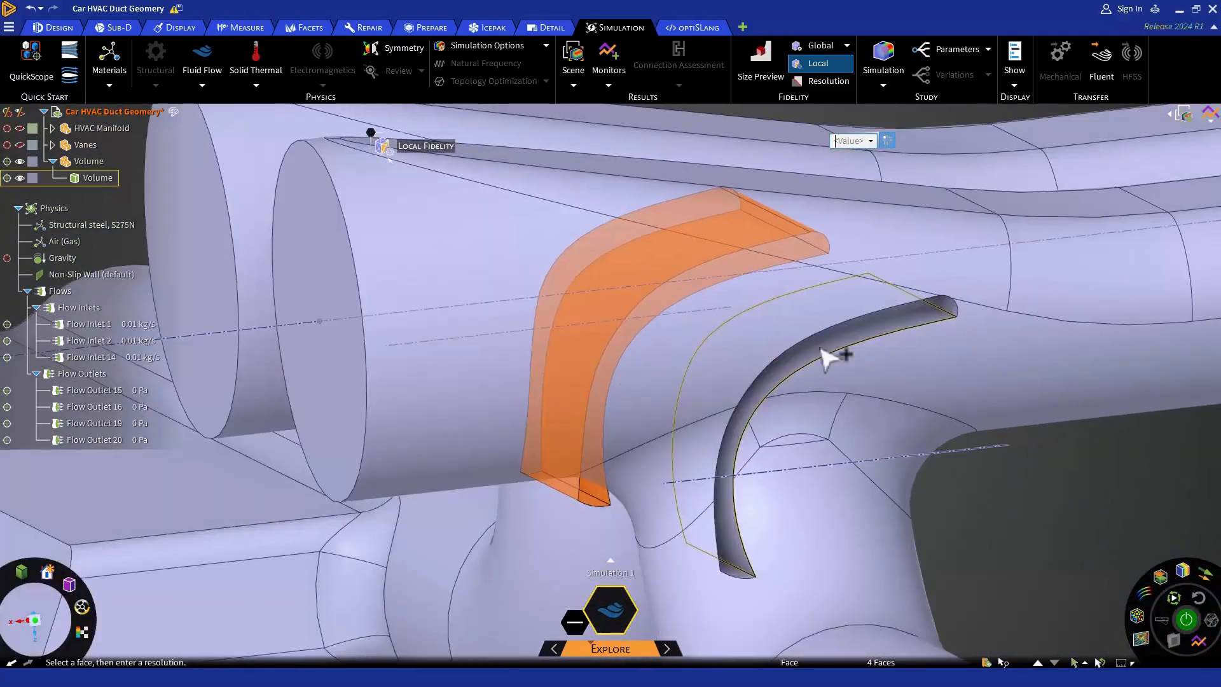
left_click(821, 350, "ctrl")
middle_click_drag(821, 350, 772, 365)
left_click(771, 366, "ctrl")
left_click(740, 575, "ctrl")
middle_click_drag(740, 575, 916, 394)
left_click(927, 313, "ctrl")
middle_click_drag(927, 313, 1152, 313)
left_click(849, 146)
type("1mm")
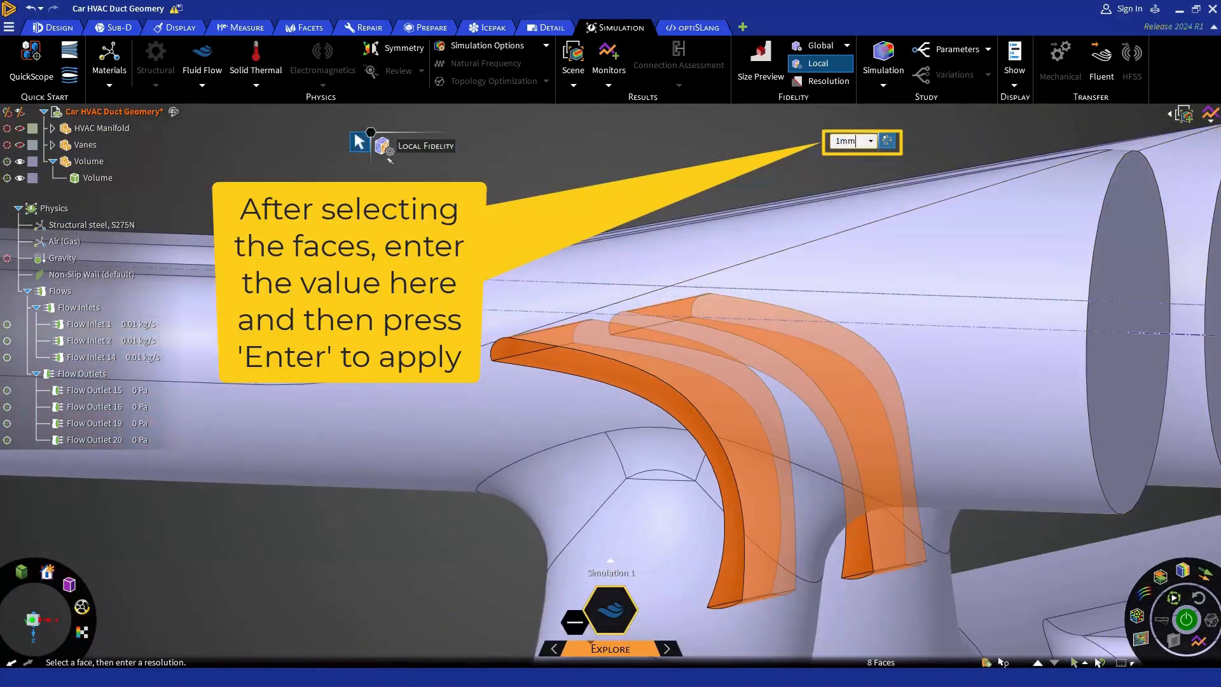
key("Return")
For another local fidelity setting, select the ten outlet faces: the six lower duct ends and the four round upper duct ends.
scroll(888, 487, "down", 10)
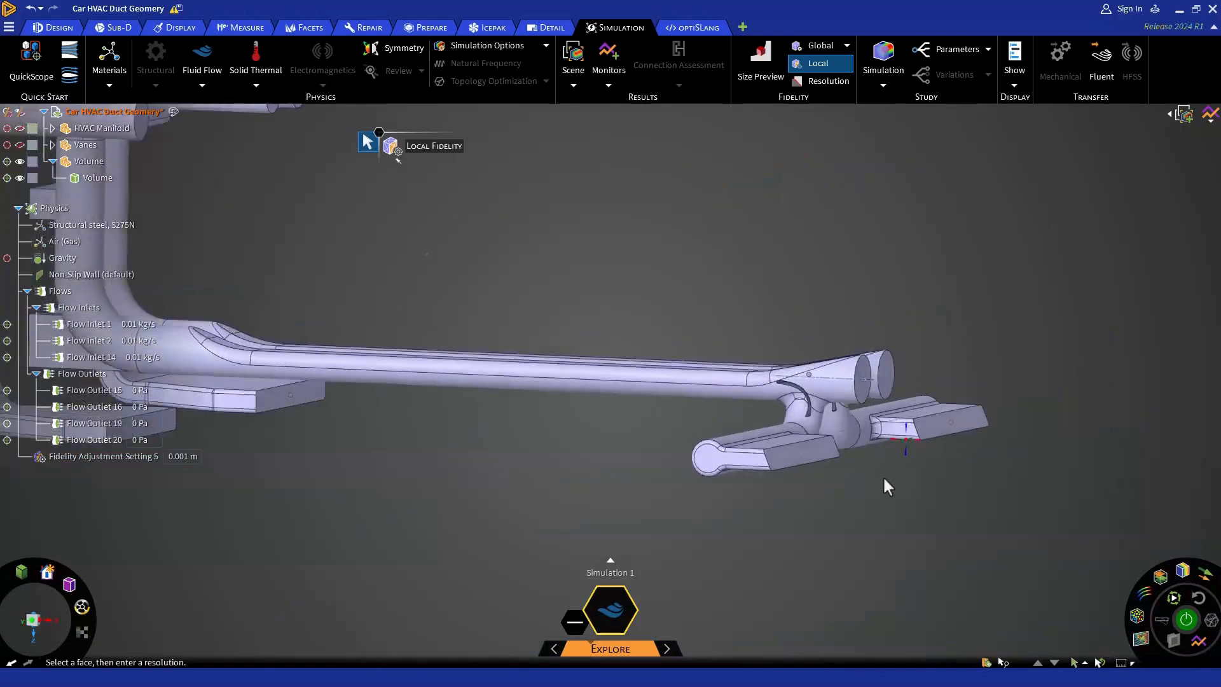
middle_click_drag(889, 487, 649, 472)
scroll(648, 472, "up", 3)
left_click(649, 473)
left_click(843, 359, "ctrl")
left_click(946, 360, "ctrl")
left_click(1103, 451, "ctrl")
scroll(883, 541, "down", 5)
left_click(445, 481, "ctrl")
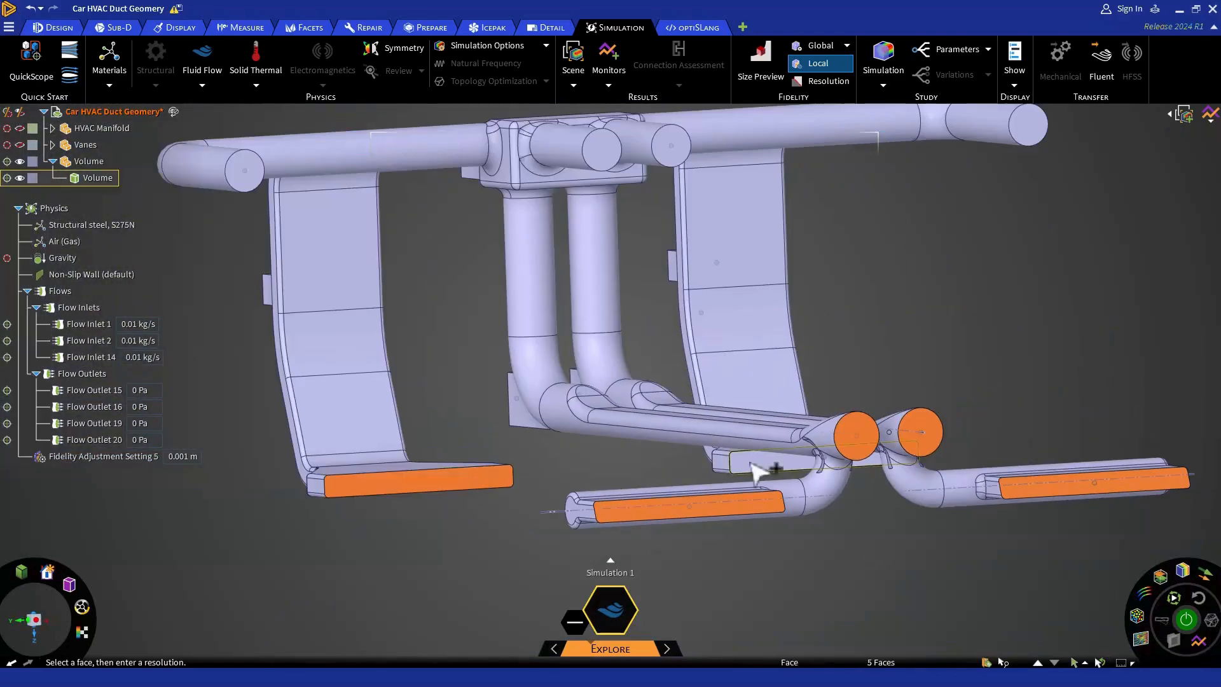
left_click(753, 465, "ctrl")
left_click(1025, 131, "ctrl")
left_click(671, 146, "ctrl")
left_click(601, 150, "ctrl")
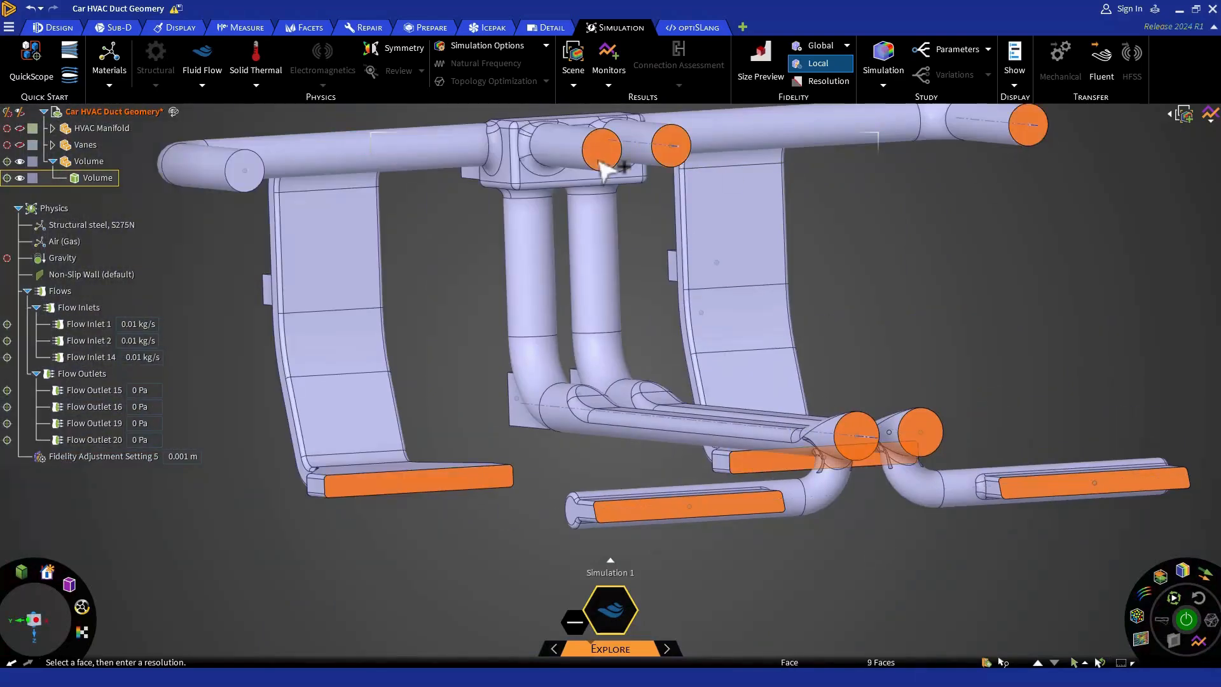
left_click(240, 185, "ctrl")
Add the five rectangular inlet faces on the back of the ducts and apply a local fidelity of 2 mm.
middle_click_drag(515, 347, 1007, 458)
left_click(820, 367, "ctrl")
left_click(623, 253, "ctrl")
left_click(407, 370, "ctrl")
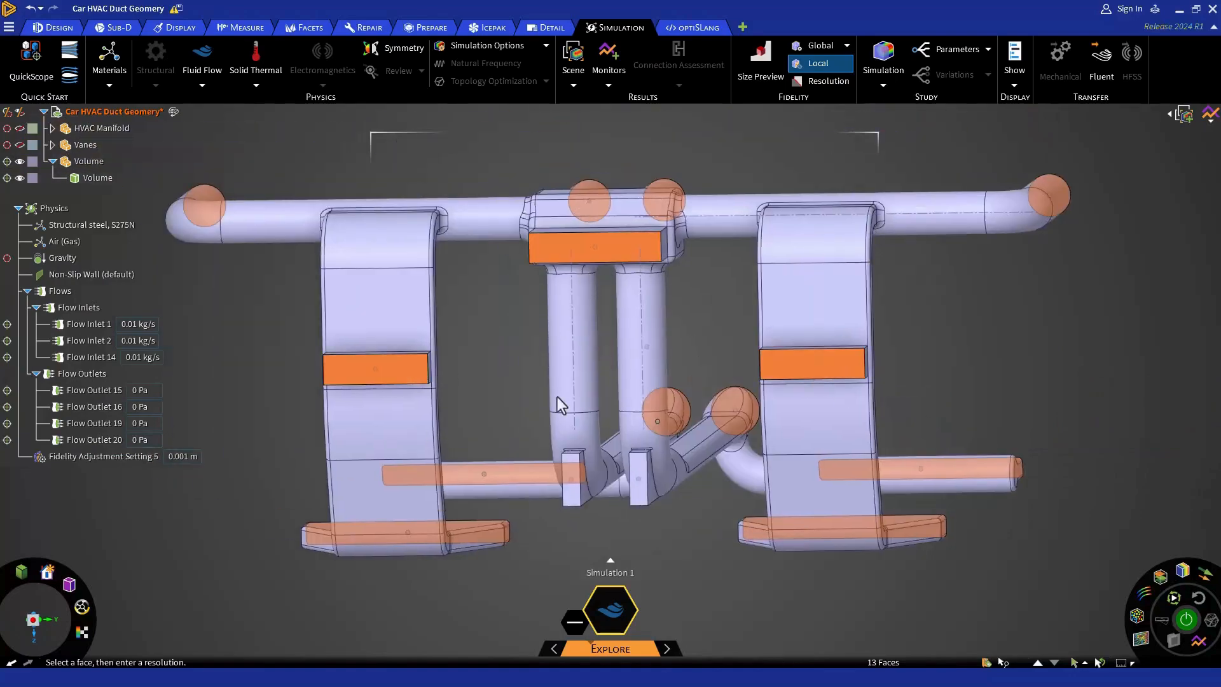
left_click(571, 477, "ctrl")
left_click(639, 479, "ctrl")
middle_click_drag(643, 498, 567, 346)
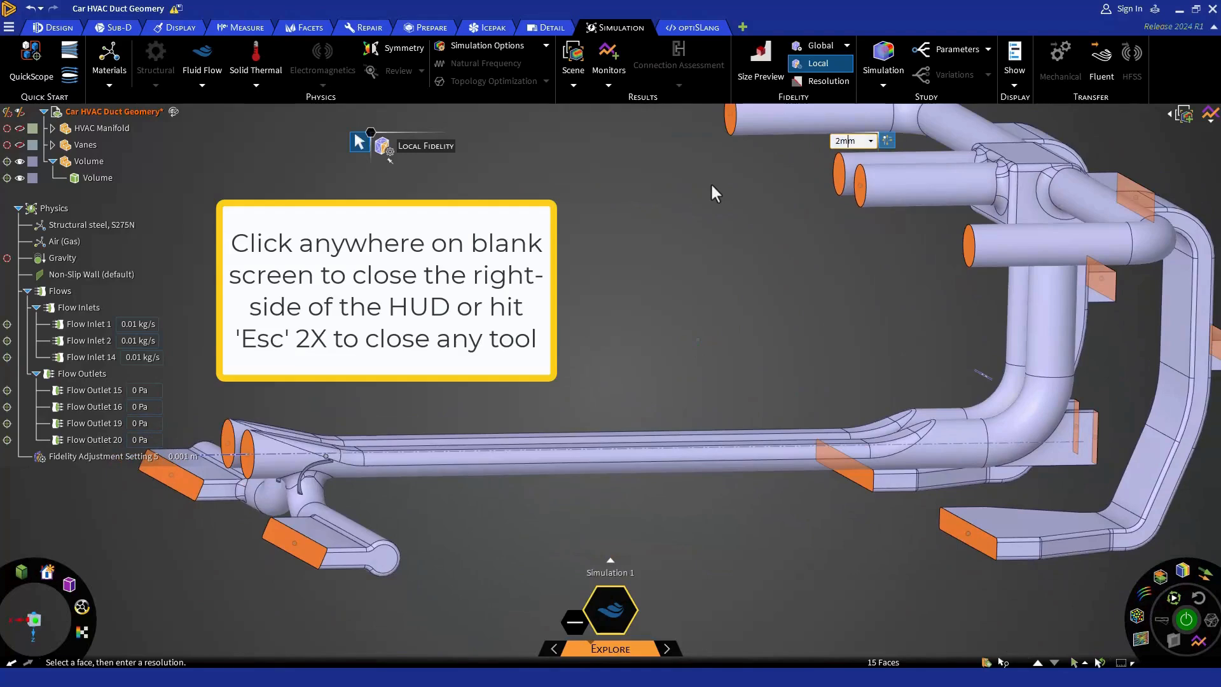
key("Return")
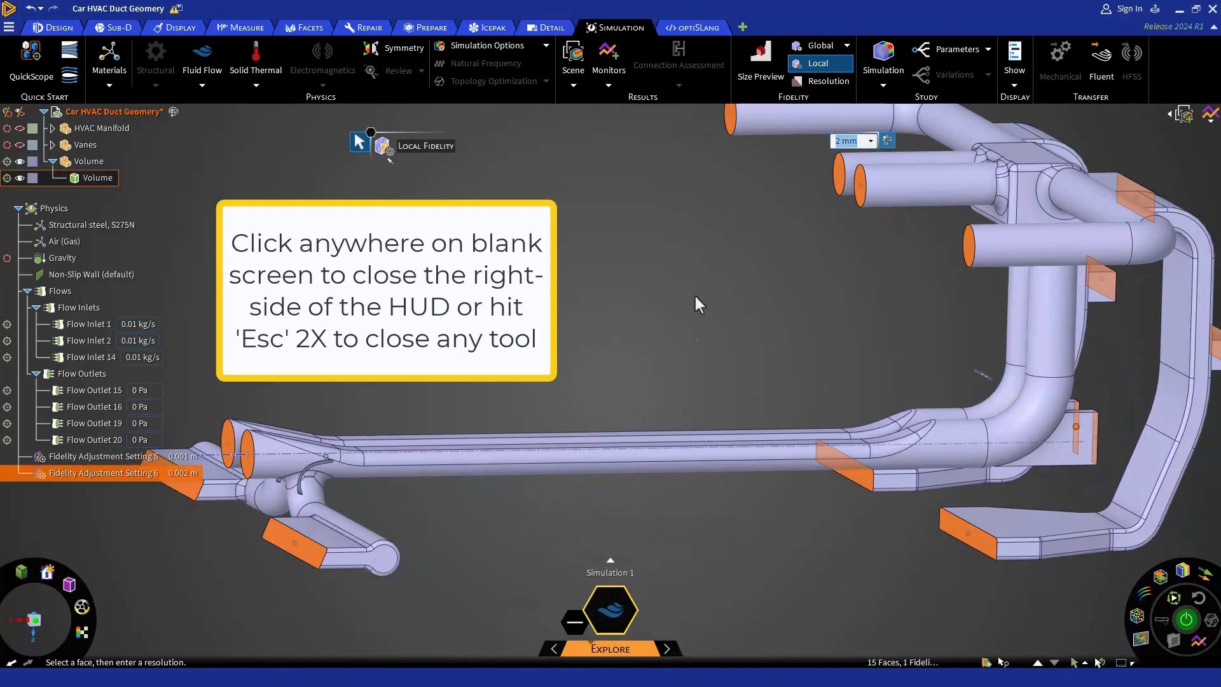
left_click(693, 293)
Confirm the fidelity slider position for Simulation 1 in the Explore stage.
middle_click_drag(548, 366, 676, 353)
scroll(674, 349, "down", 2)
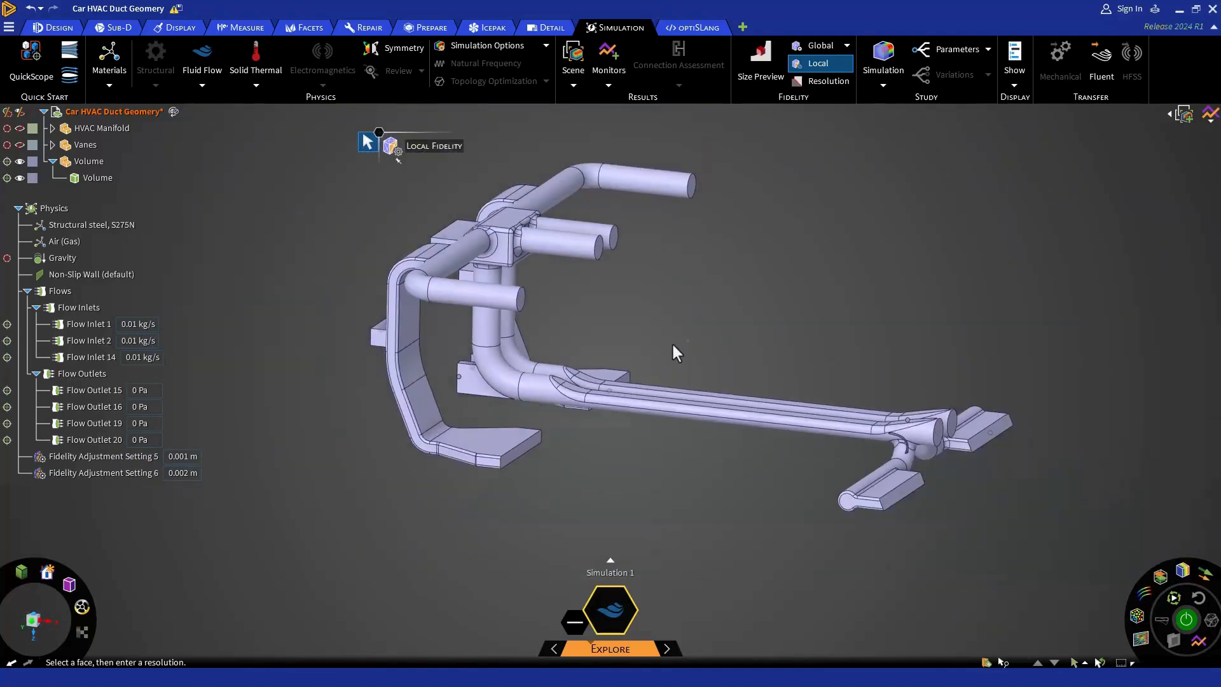
scroll(595, 167, "up", 2)
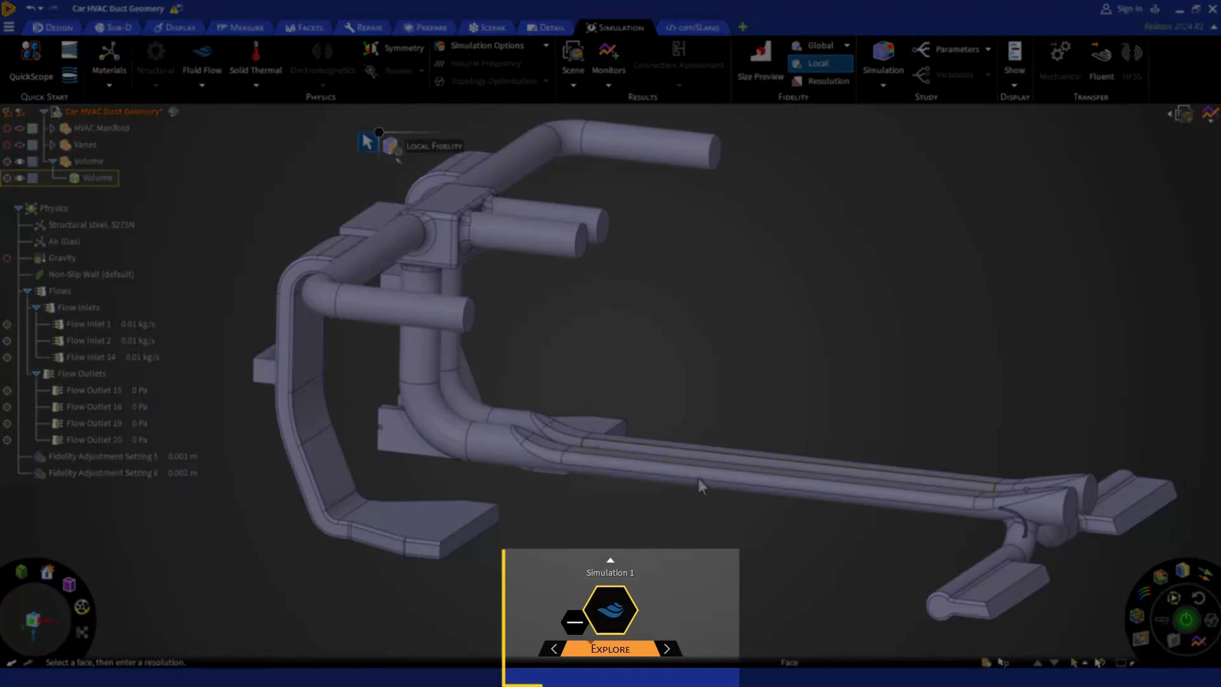
mouse_move(636, 654)
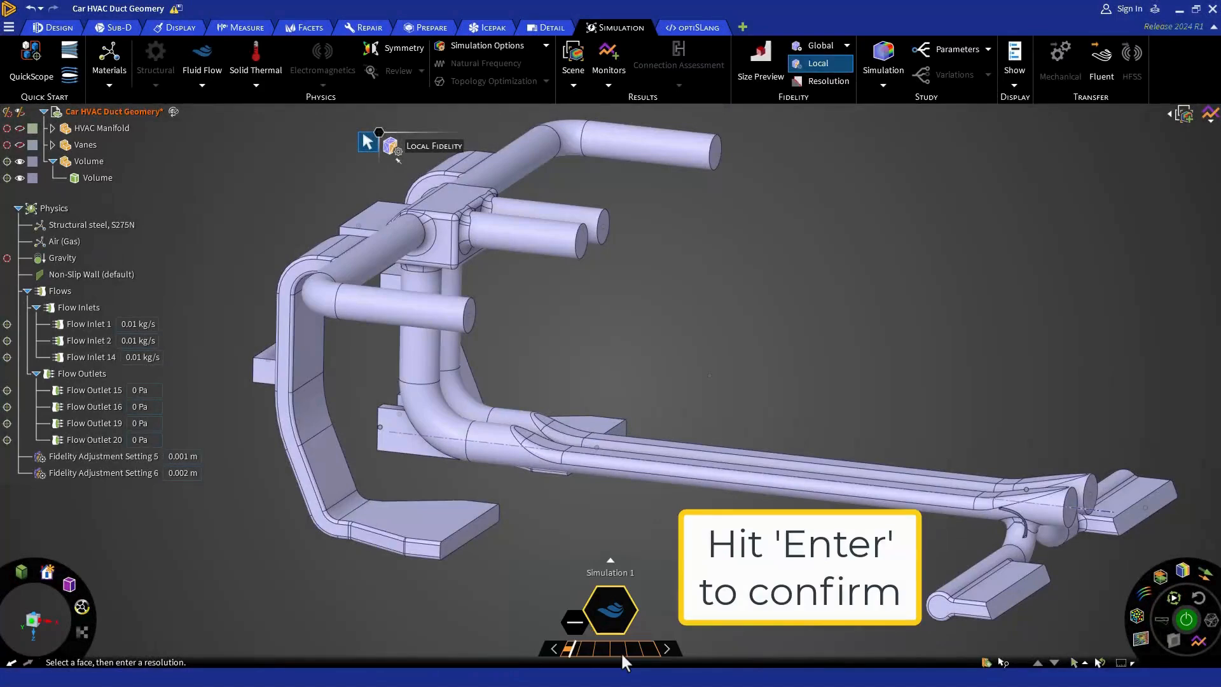
key("Return")
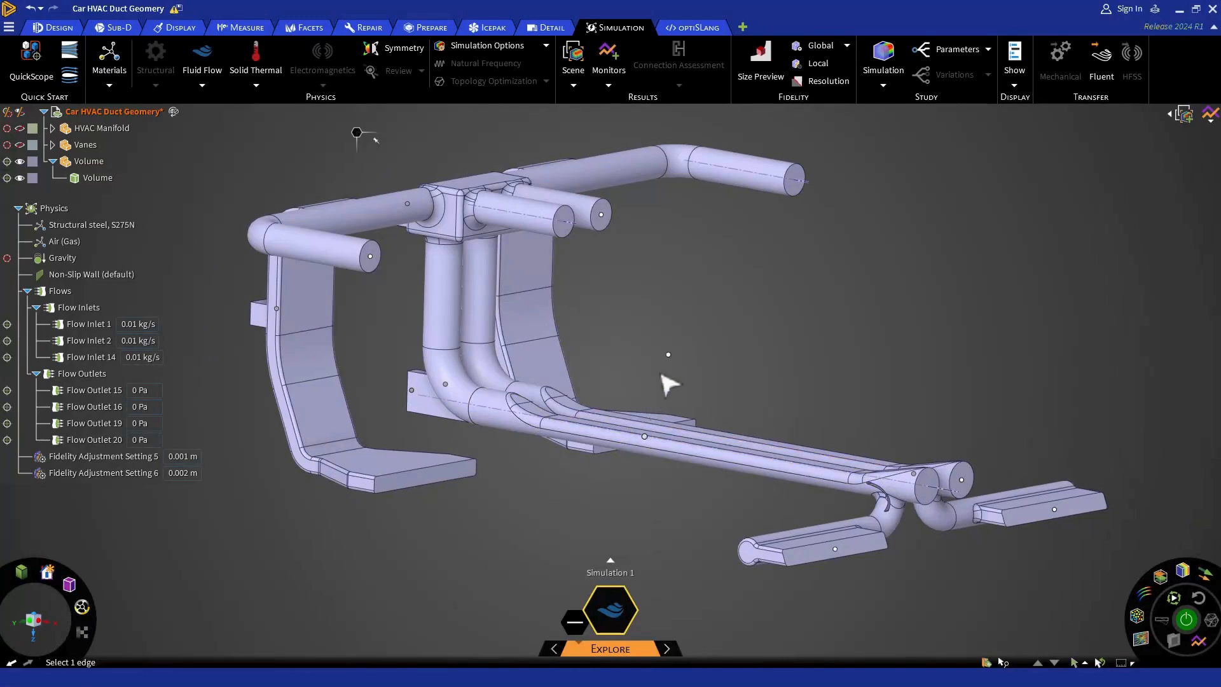
Use Size Preview to compare the element size on the vane face, the adjacent duct wall and the round outlet face.
left_click(756, 78)
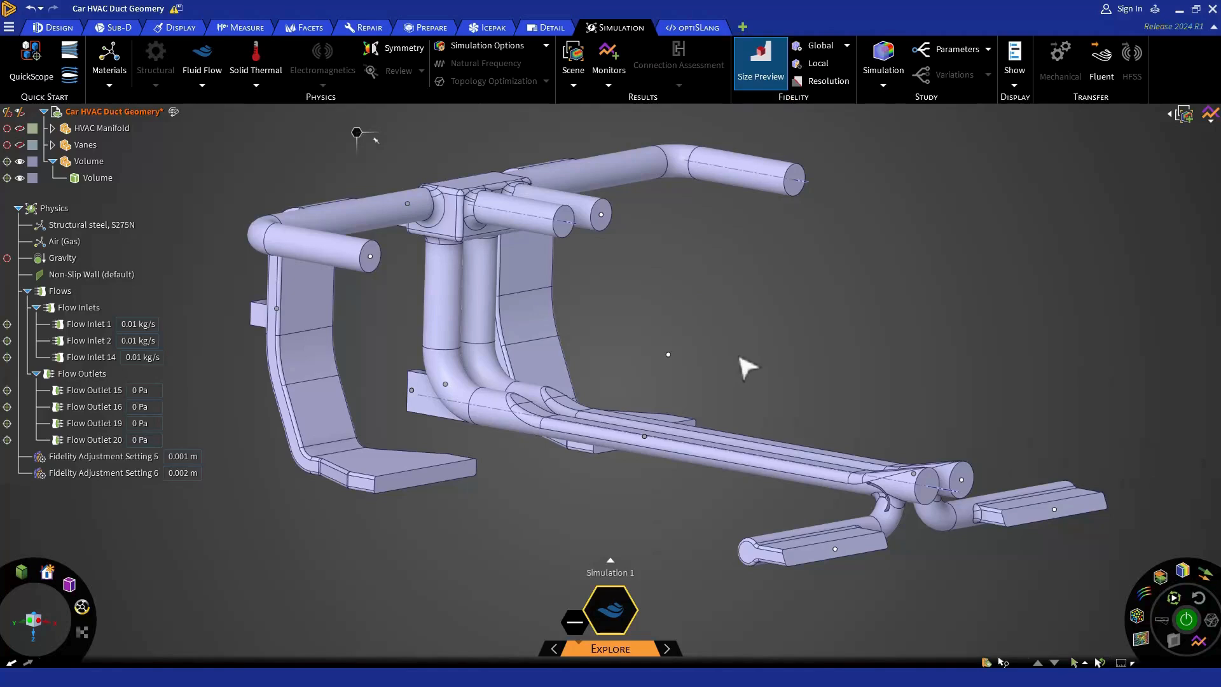
scroll(886, 505, "up", 5)
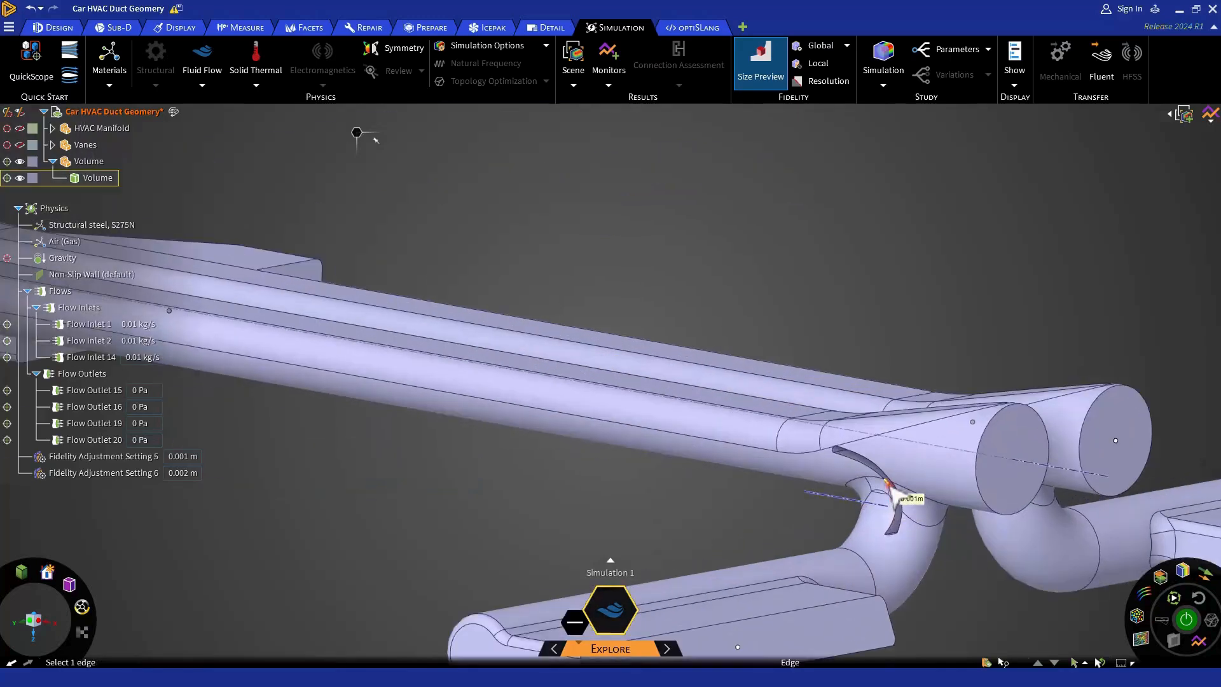
scroll(890, 493, "up", 6)
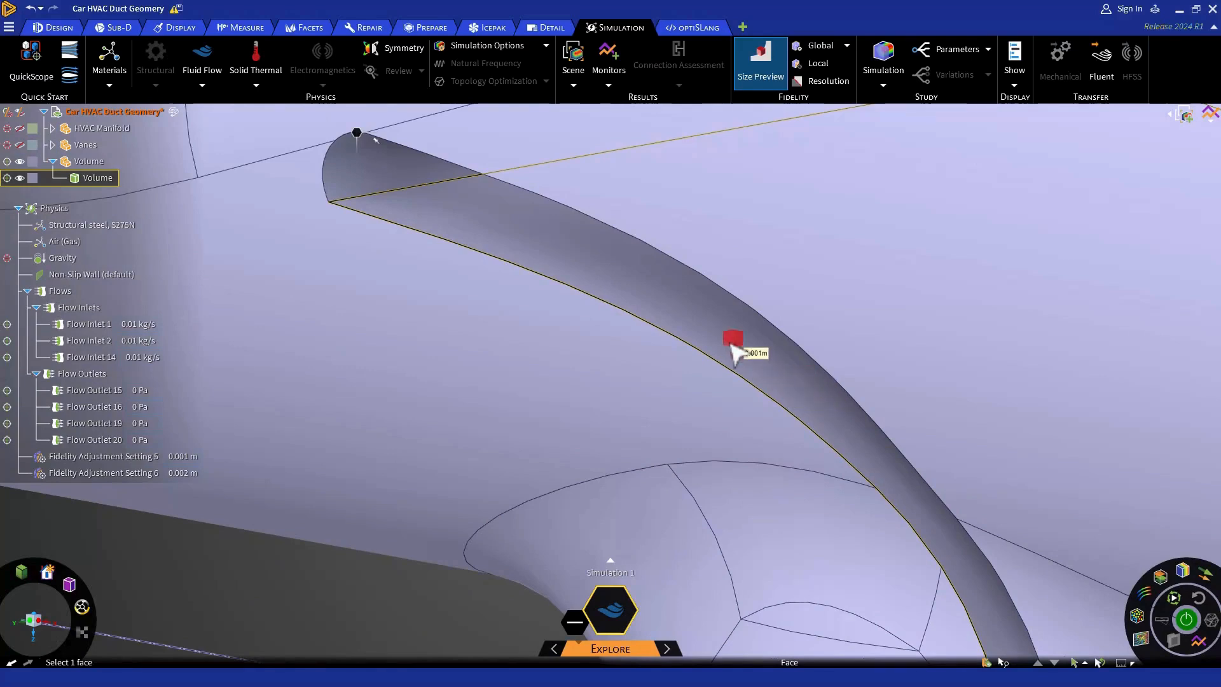
scroll(720, 452, "down", 5)
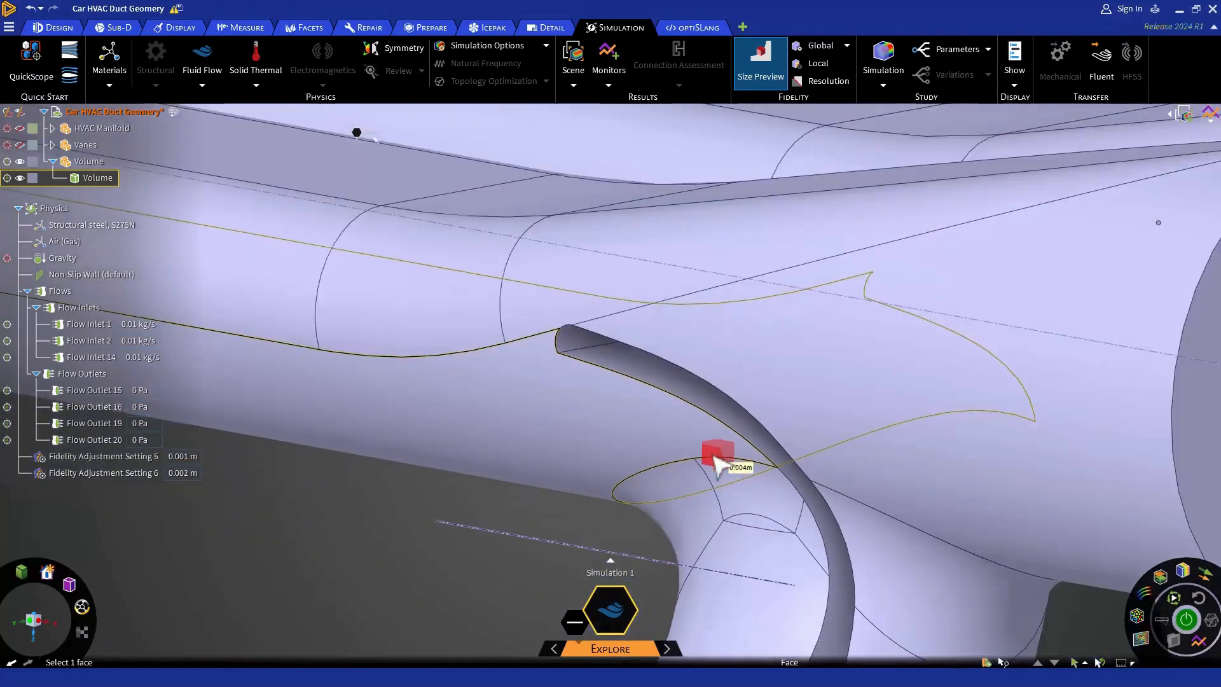
scroll(715, 457, "down", 5)
scroll(832, 468, "up", 5)
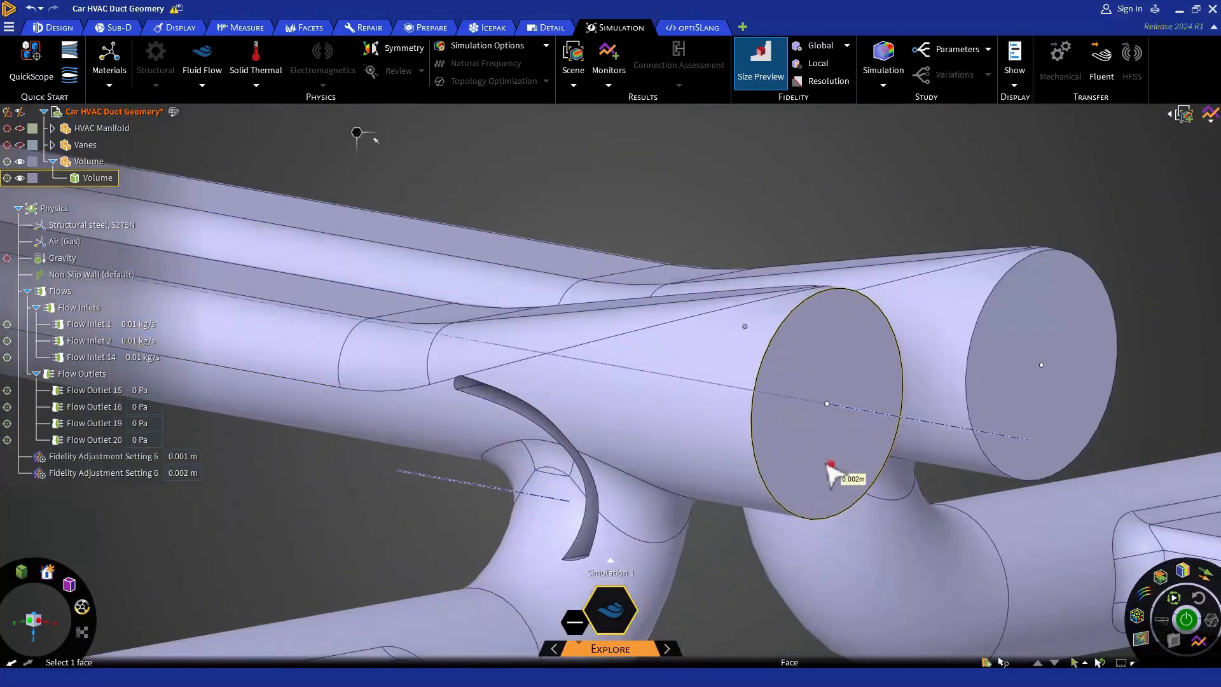
scroll(802, 471, "up", 2)
scroll(800, 472, "up", 2)
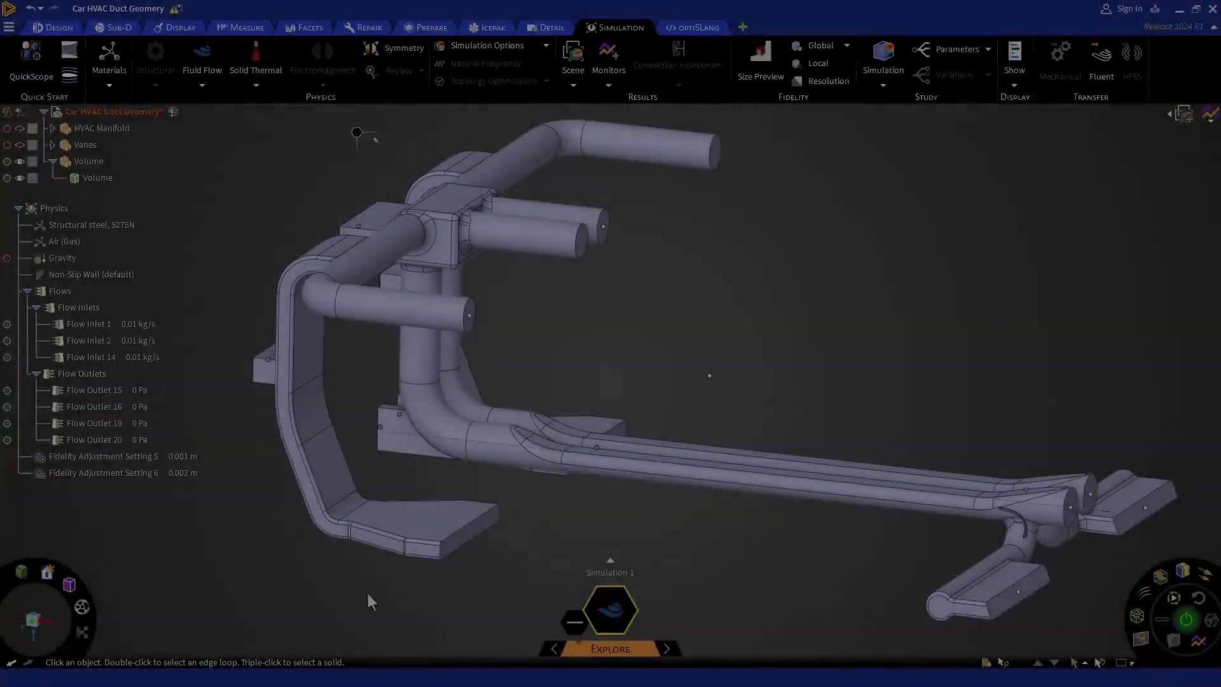
Solve Simulation 1 in the Explore stage with the two local fidelity adjustments.
left_click(107, 474)
left_click(149, 491)
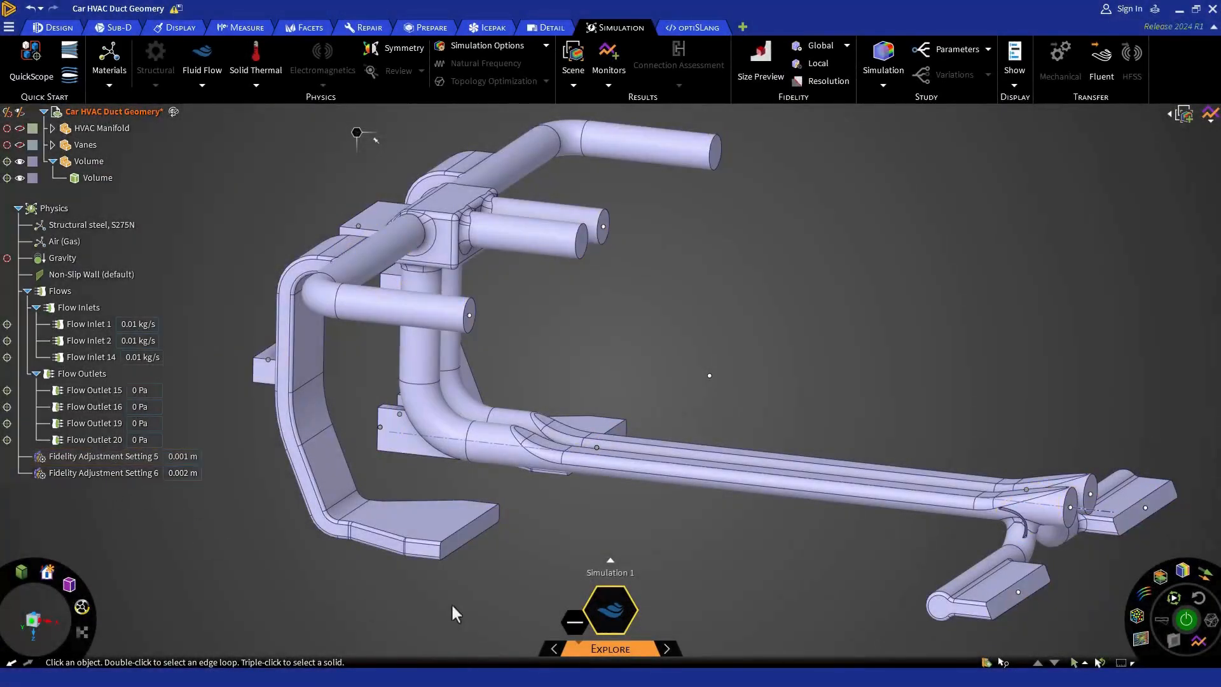
left_click(1186, 620)
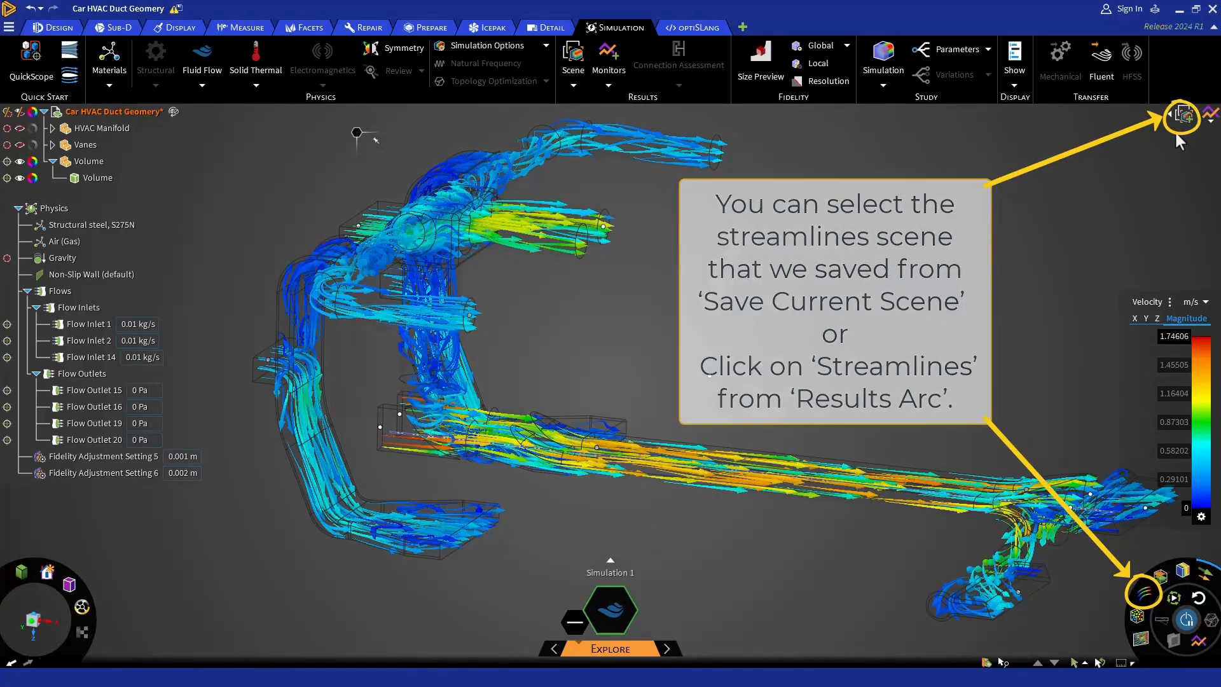
Display the saved streamline scene, Scene 6, and orient the view to the +Y direction.
left_click(1168, 114)
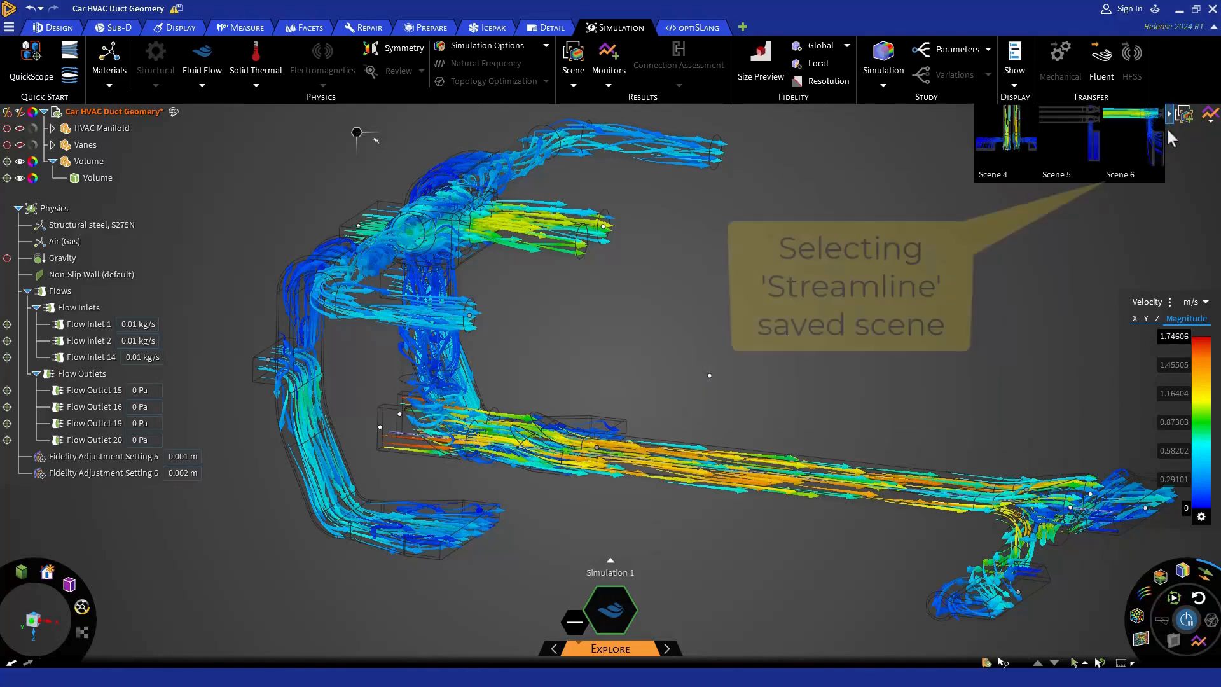
left_click(1120, 160)
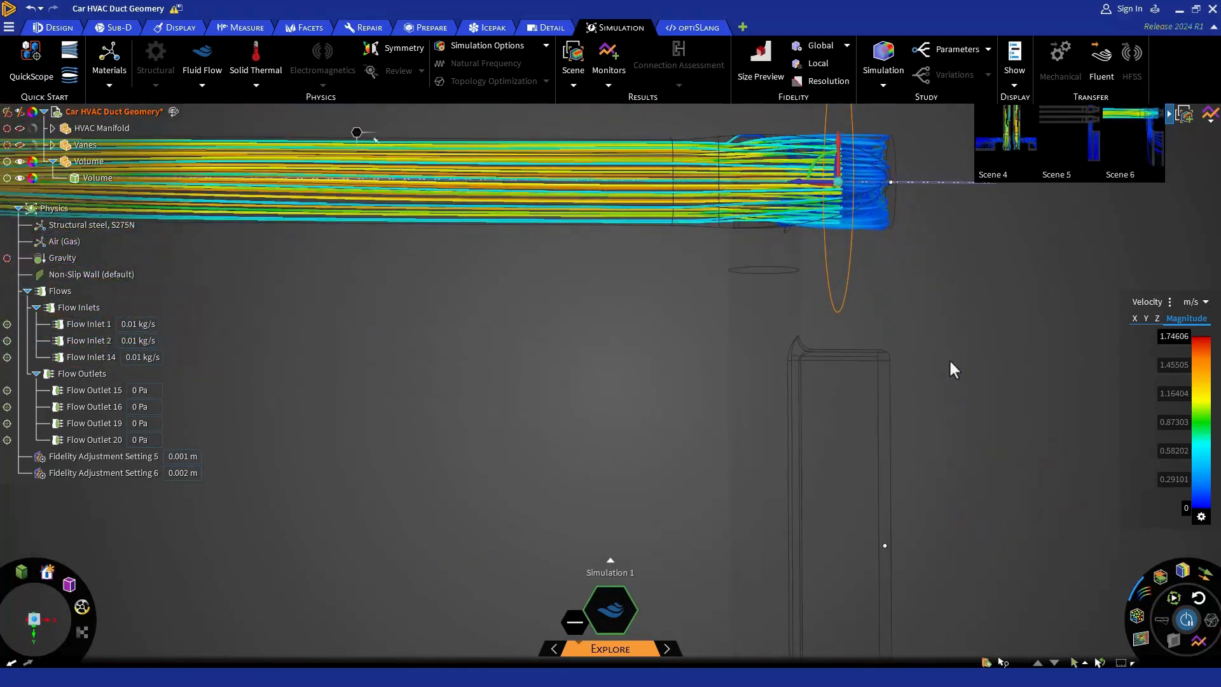
middle_click_drag(951, 419, 879, 506)
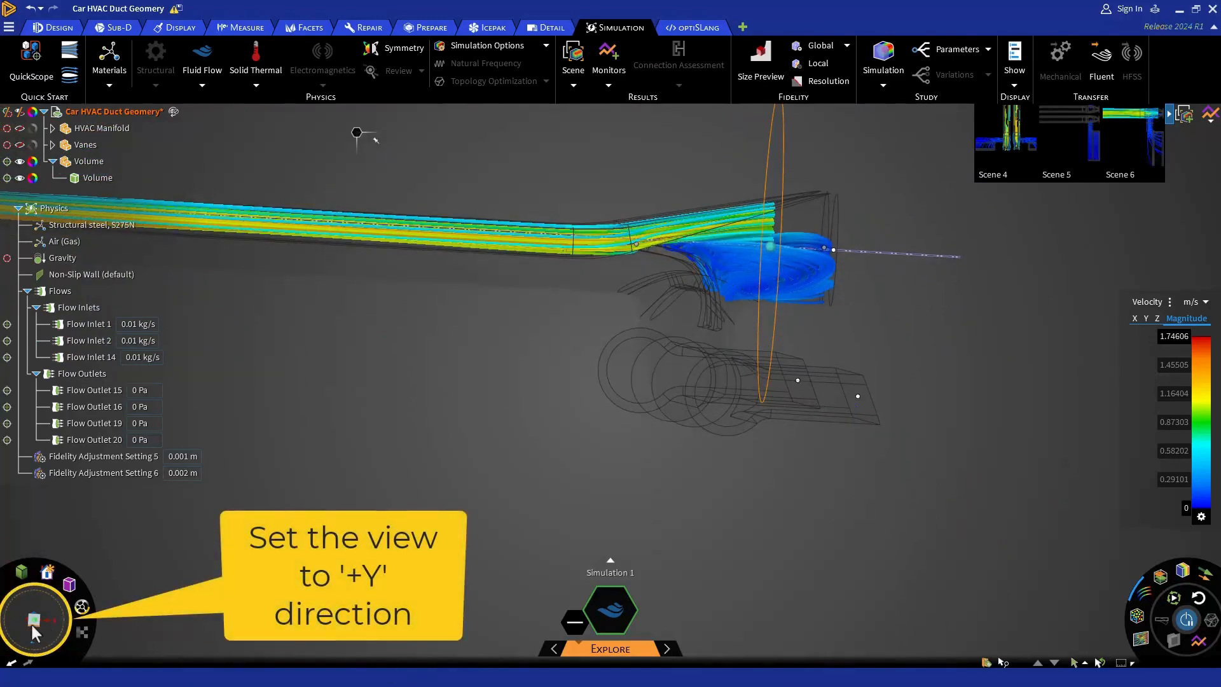
left_click(33, 624)
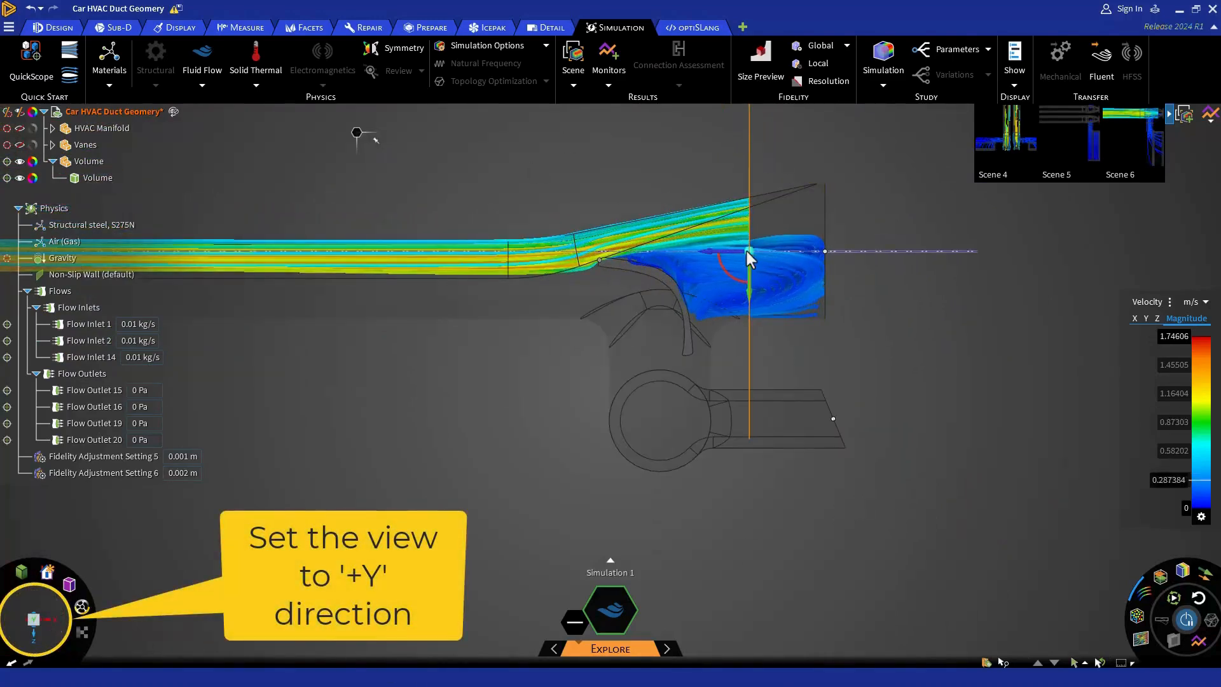
Move the streamline seed plane upstream to just before the duct branch and switch the Reversed option so streamlines run toward the outlets.
left_click(747, 251)
left_click_drag(718, 252, 545, 264)
left_click(1144, 592)
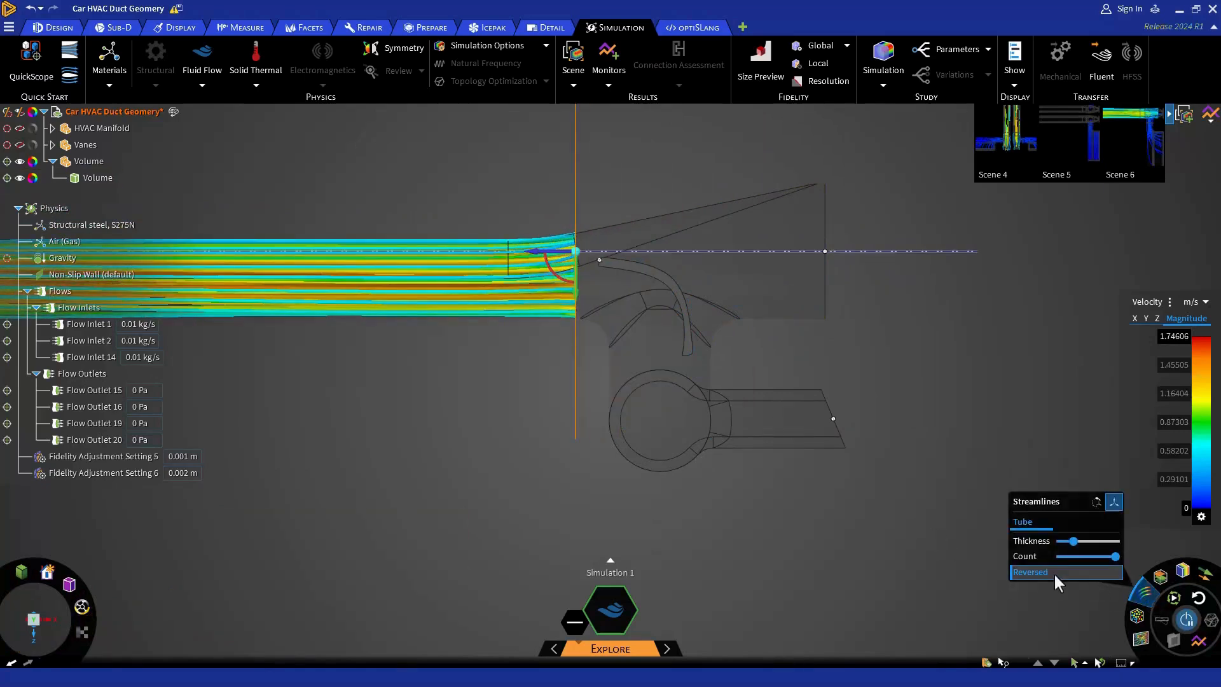
left_click(1052, 571)
left_click(868, 576)
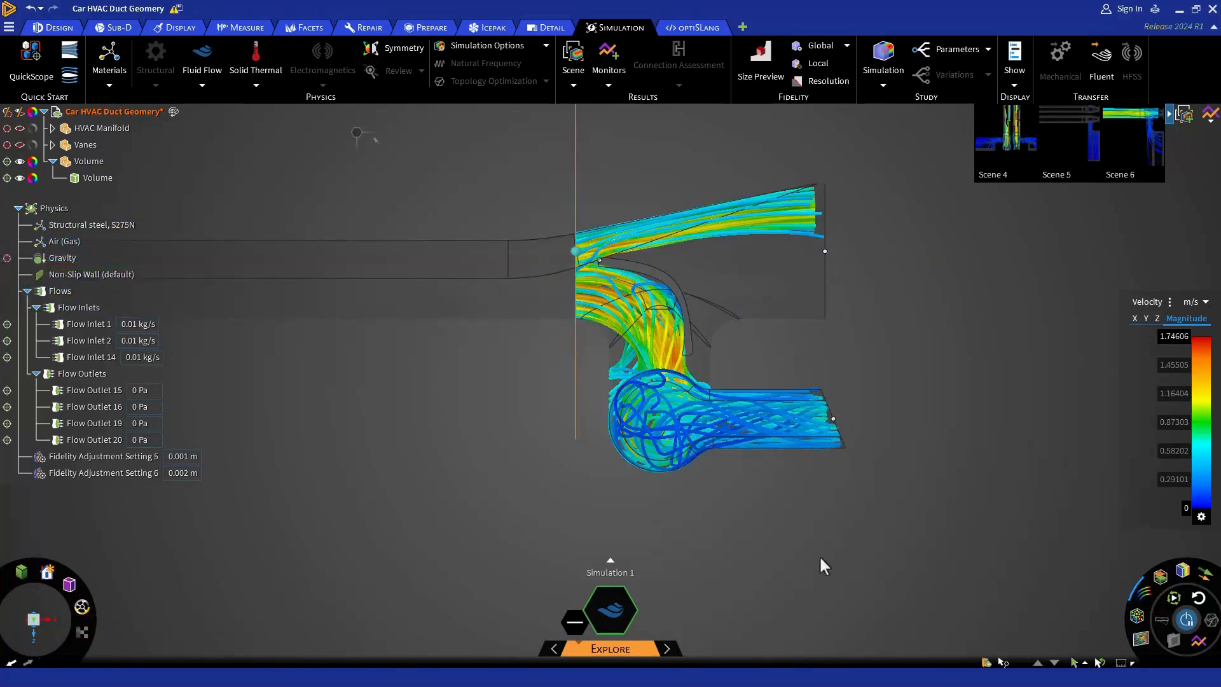
Shift the streamline seed plane a little further upstream into the straight inlet section of the duct.
left_click(573, 253)
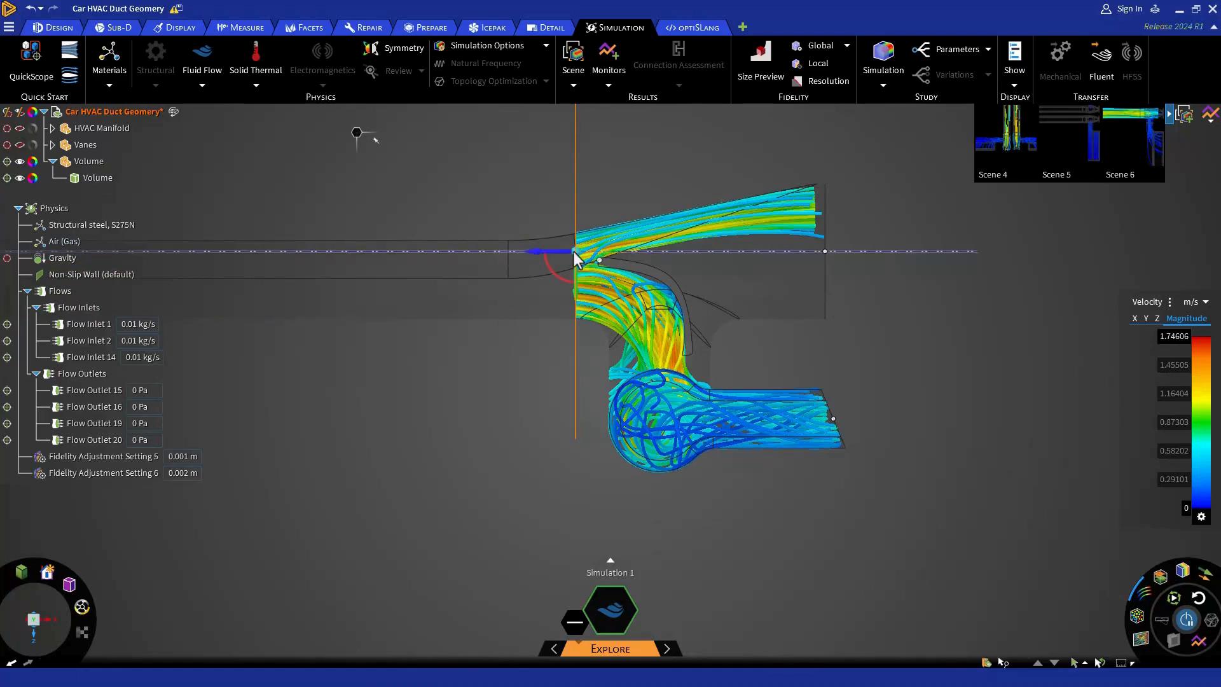
left_click_drag(558, 256, 501, 243)
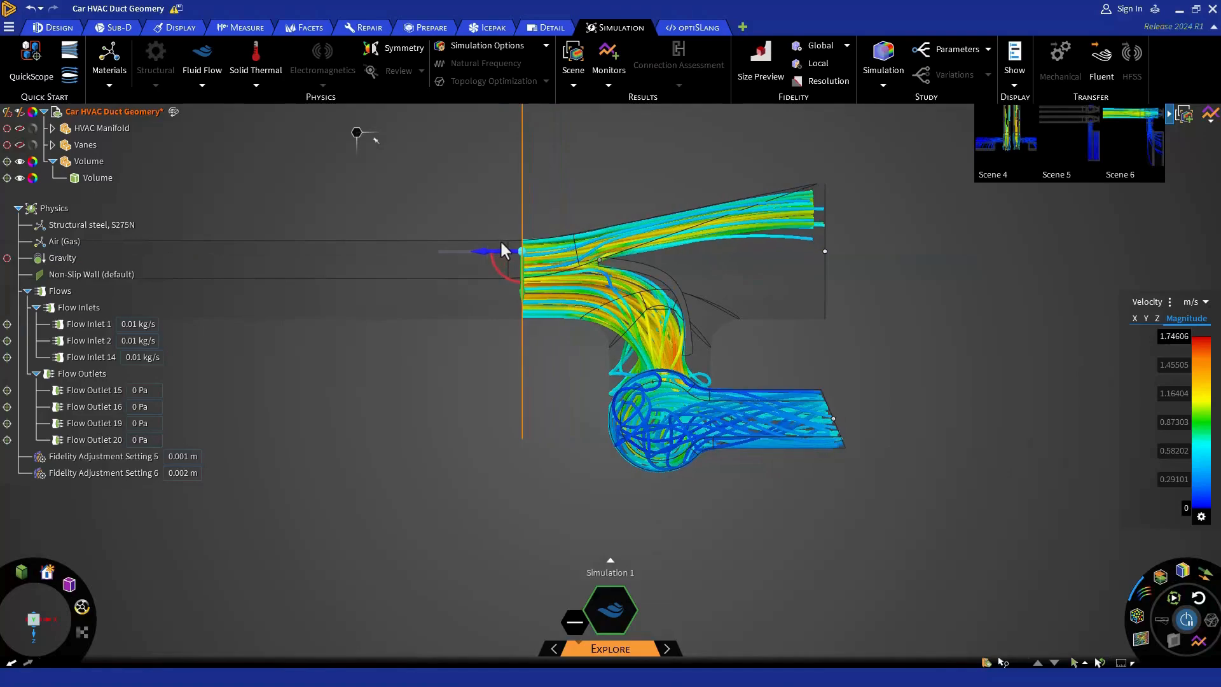
scroll(647, 177, "up", 1)
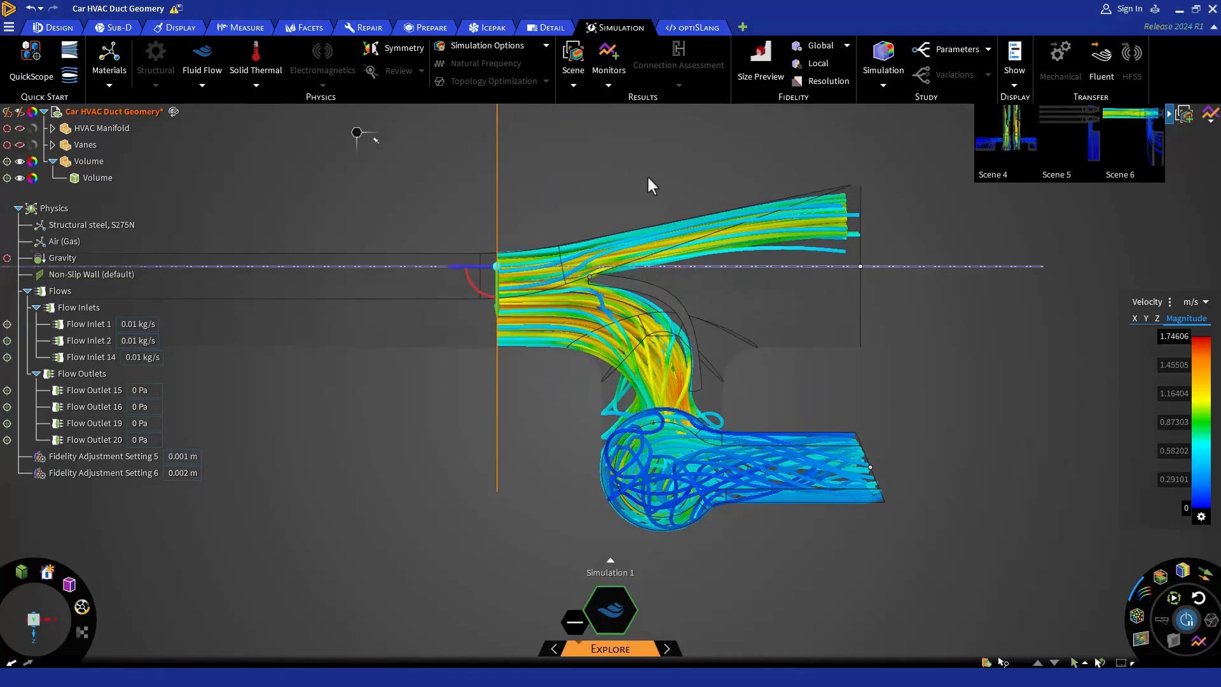
Display the saved vectors scene, Scene 4, to cross-verify the flow direction, and collapse the saved scenes list.
left_click(1003, 146)
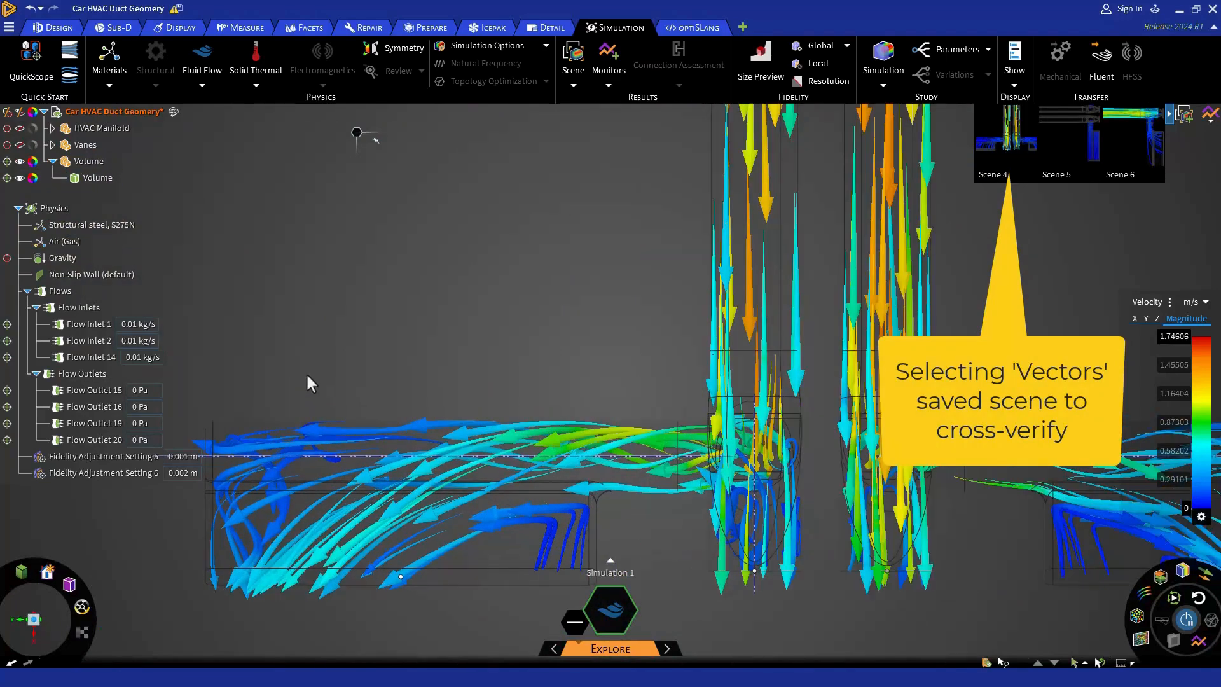
left_click(1168, 114)
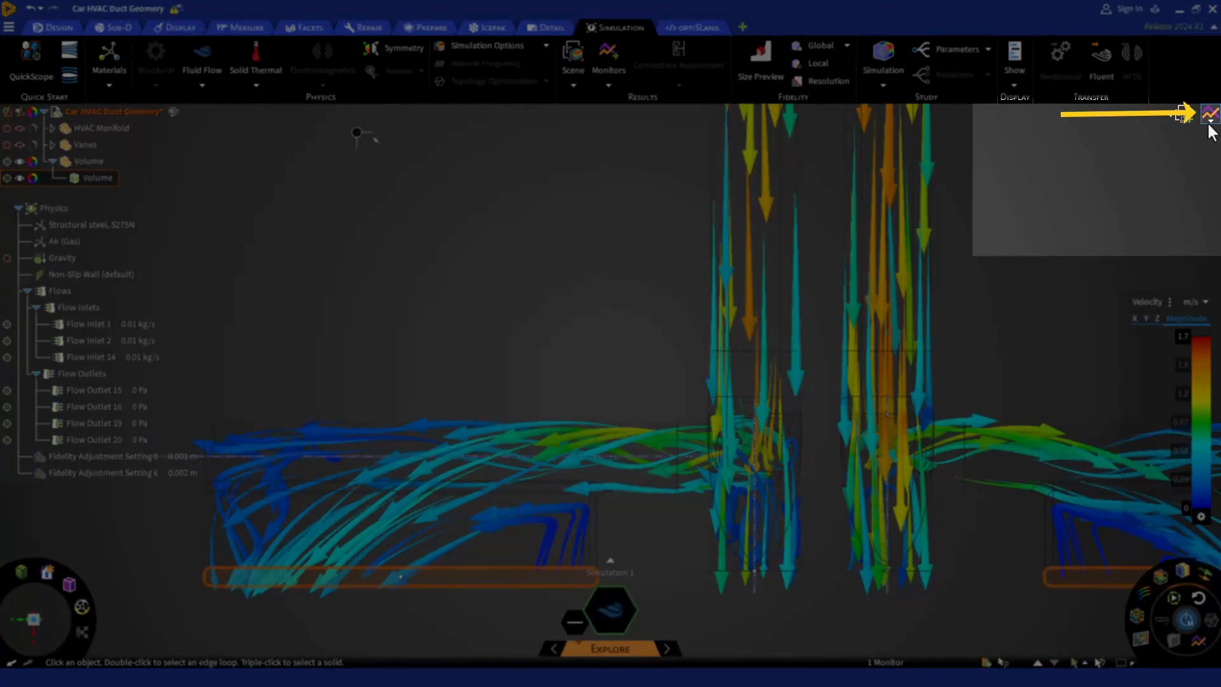
Show the charts of the Mass Flow Upper Front, Upper Back, Lower Front and Lower Back monitors.
left_click(1209, 117)
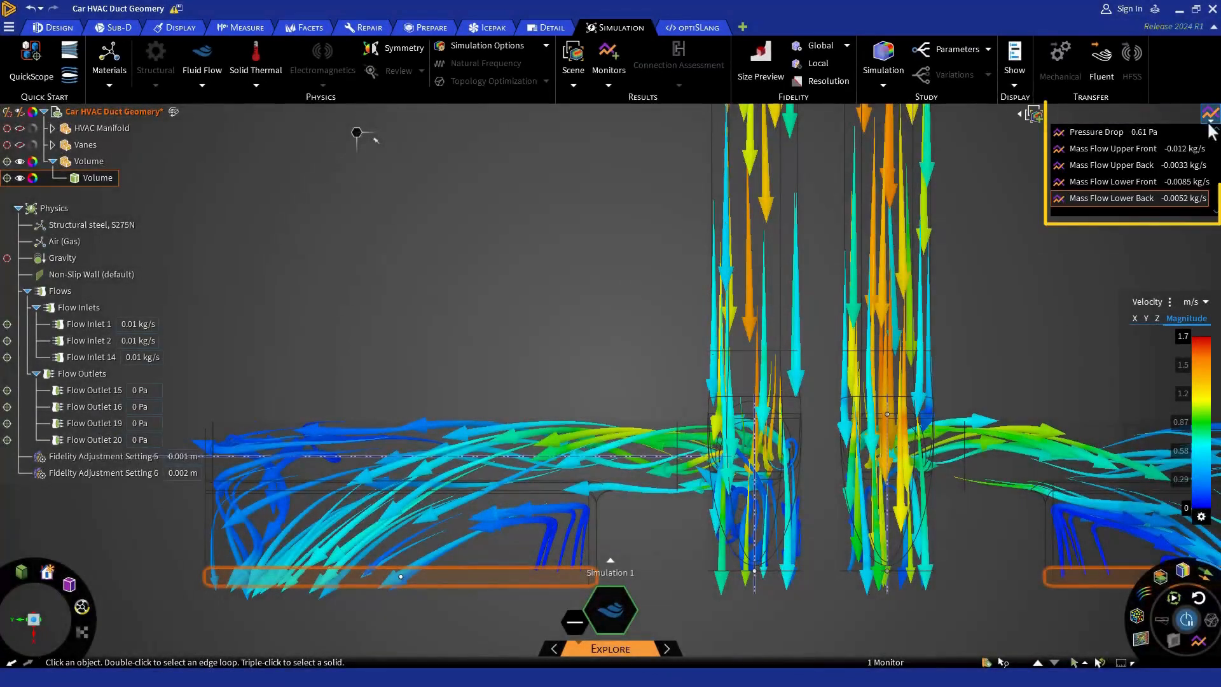
left_click(1165, 150)
left_click(1156, 165)
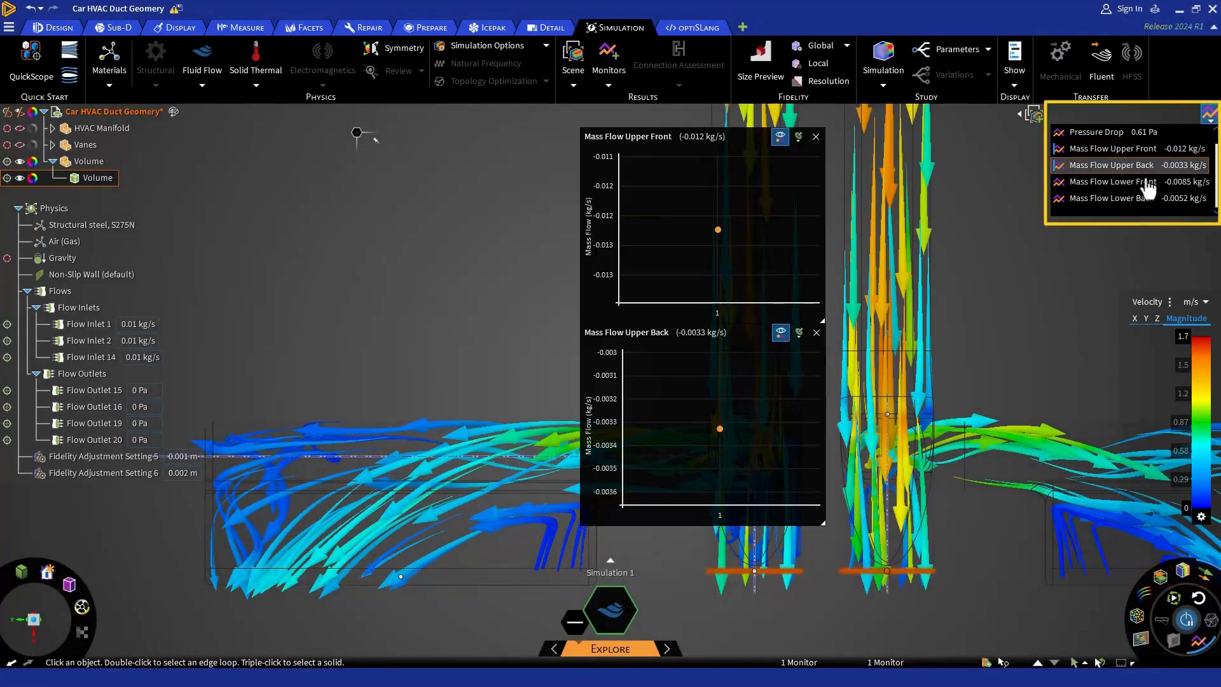
left_click(1147, 182)
left_click(1131, 199)
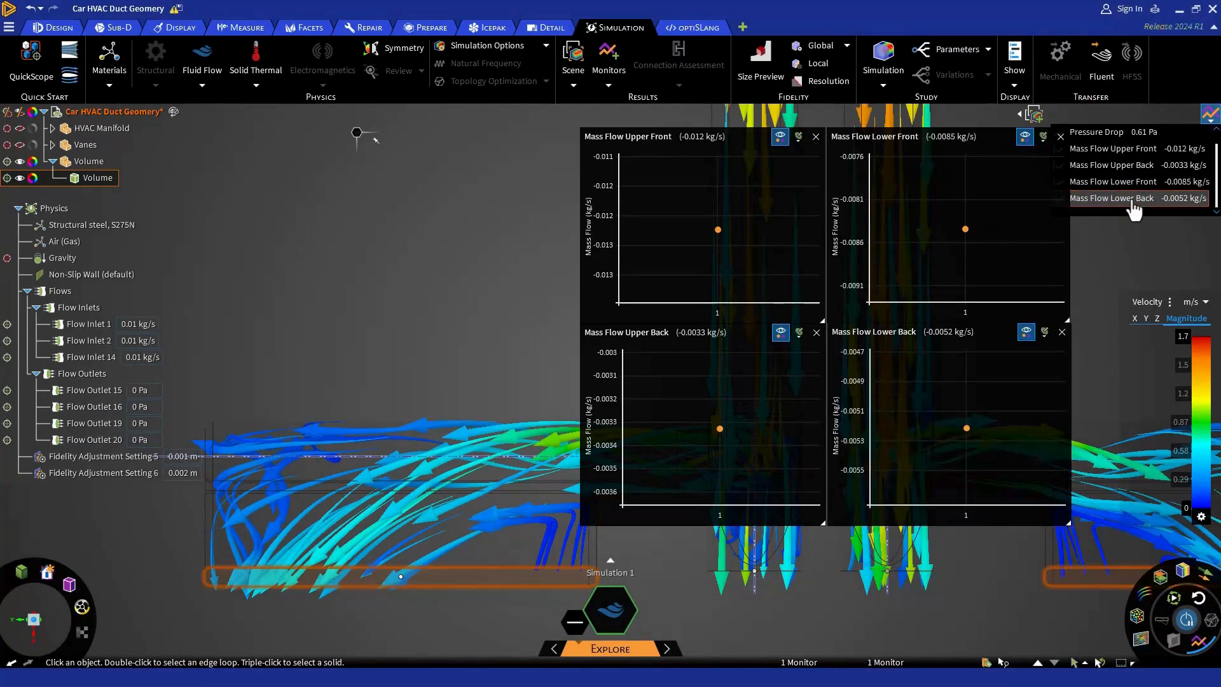
left_click(990, 604)
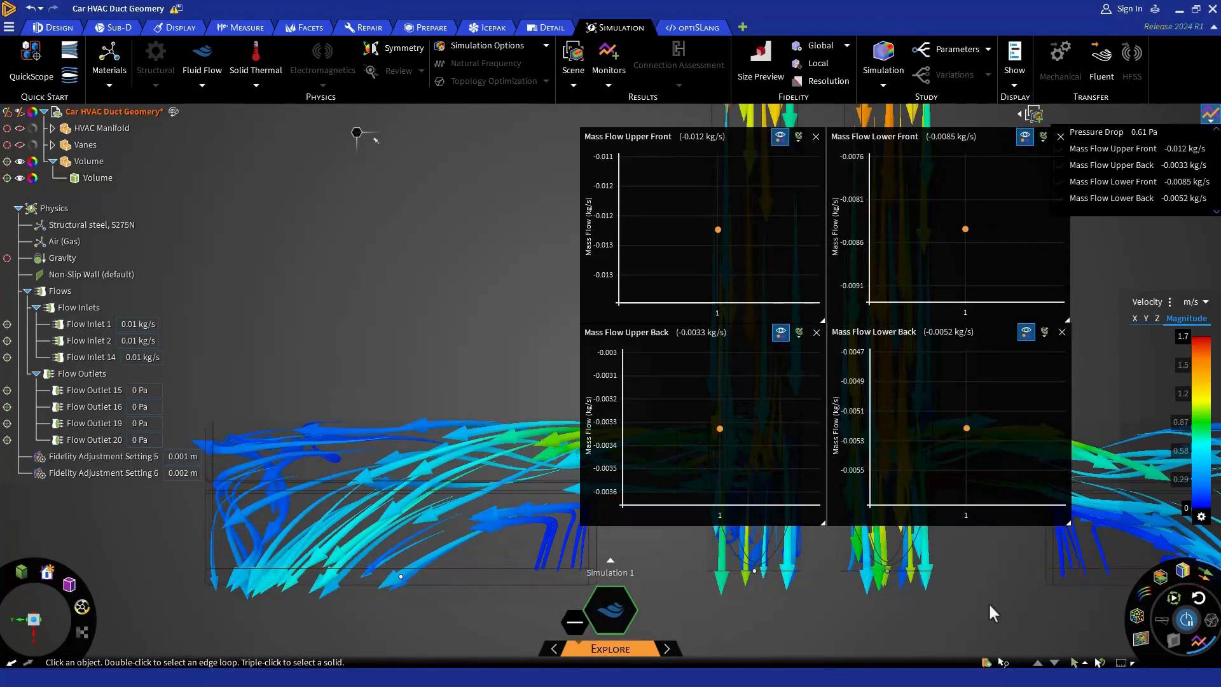